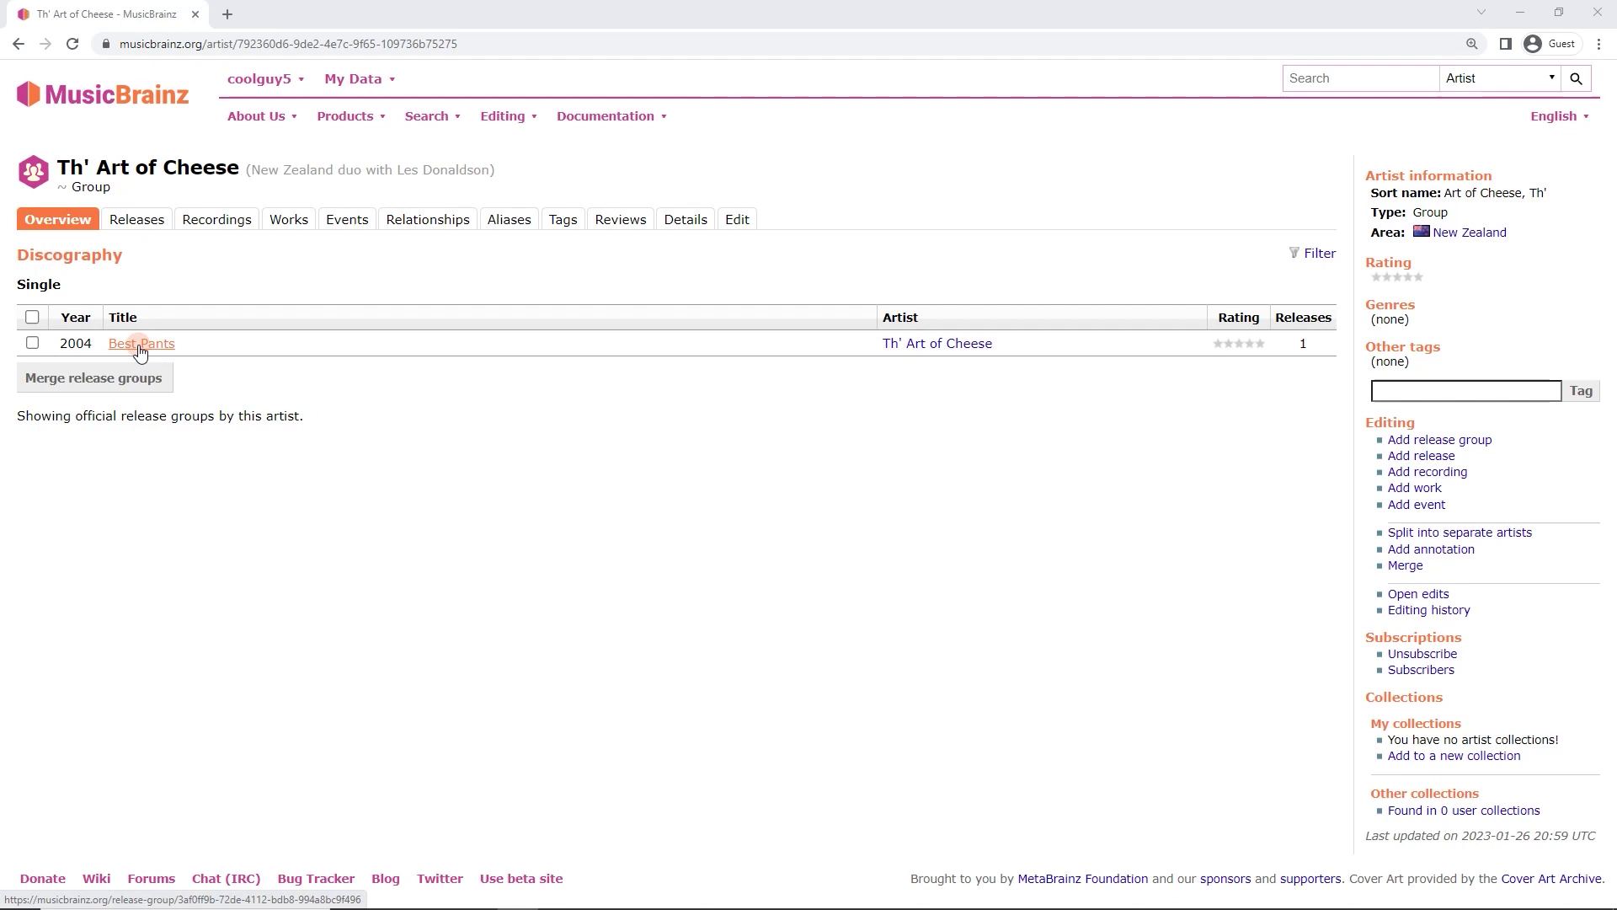
- Open the Best Pants release group, then its single CD-R release (2 tracks, NZ 2004)
left_click(140, 353)
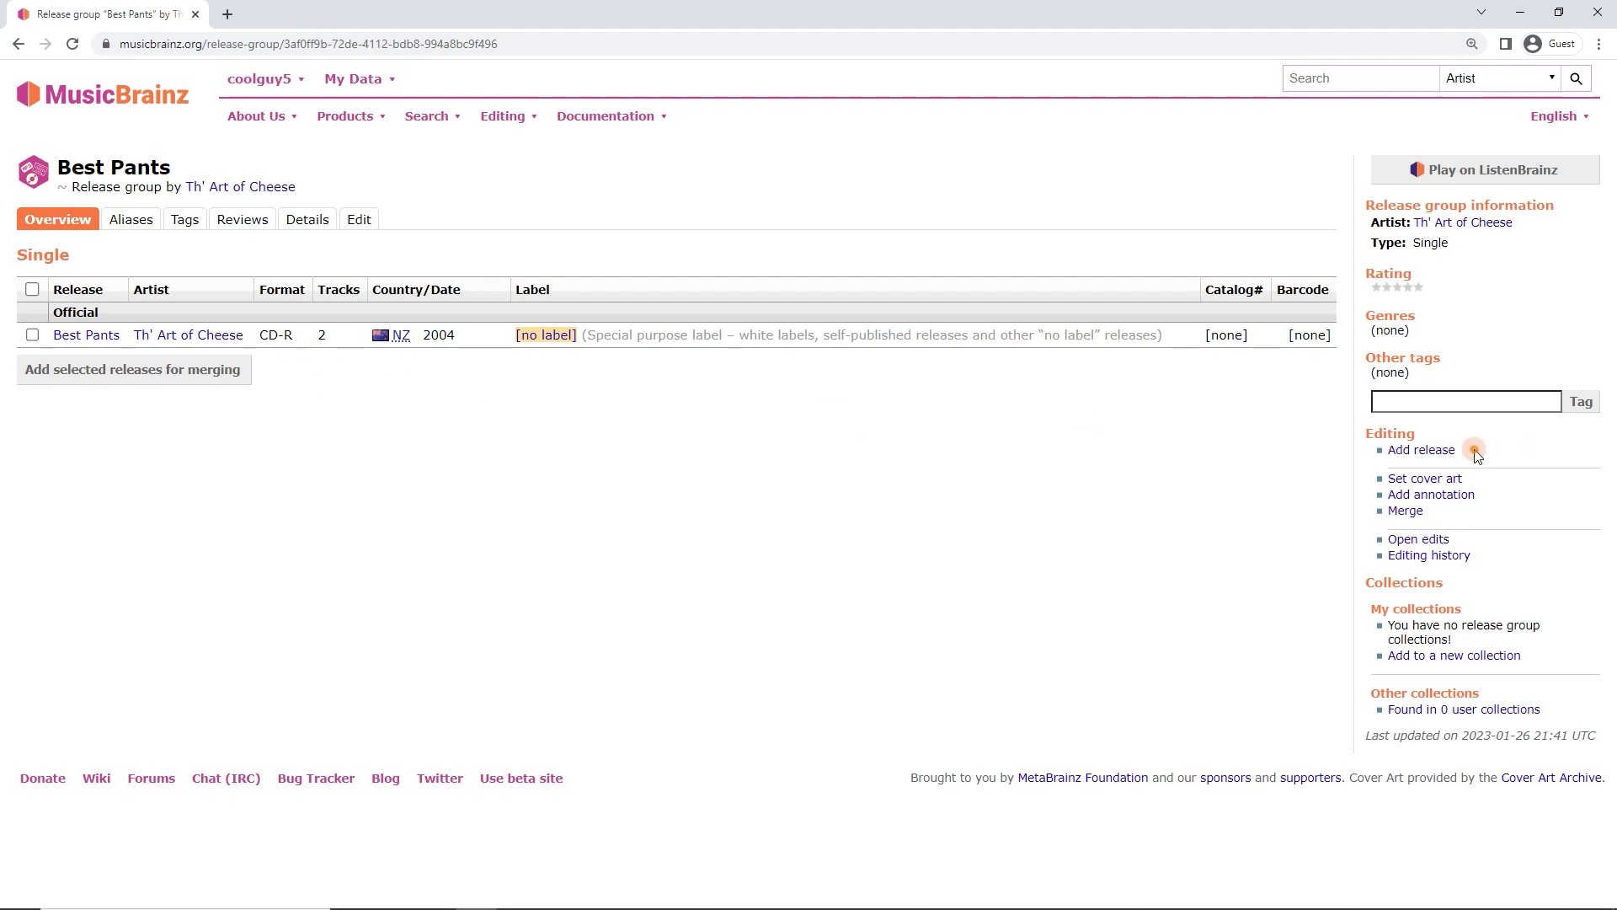
left_click_drag(1470, 452, 1391, 455)
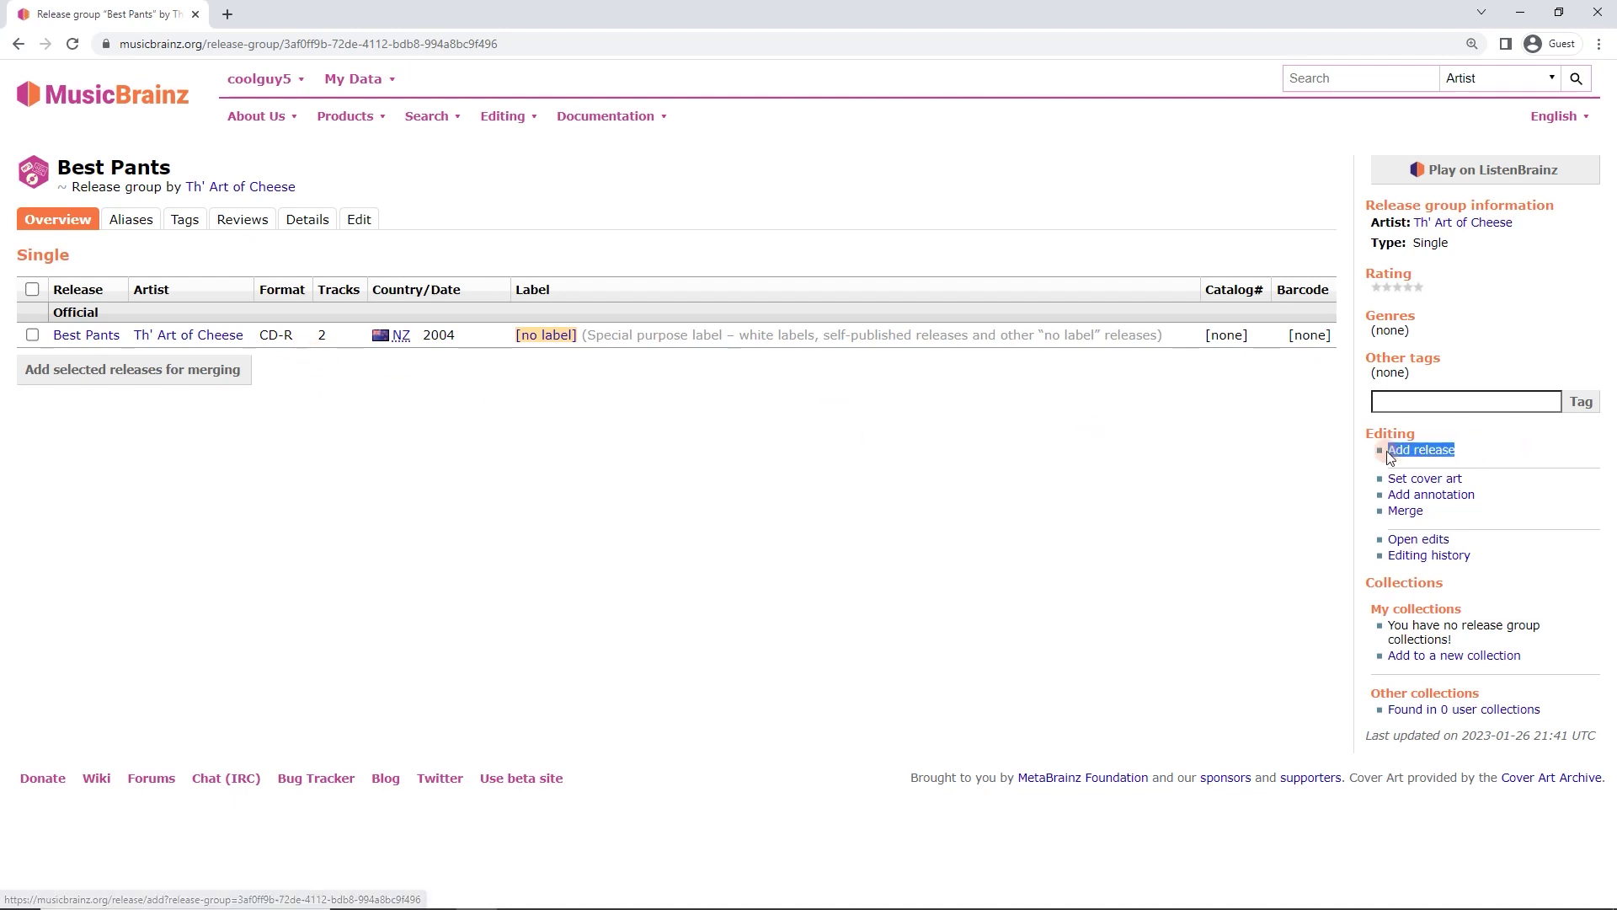
left_click(590, 446)
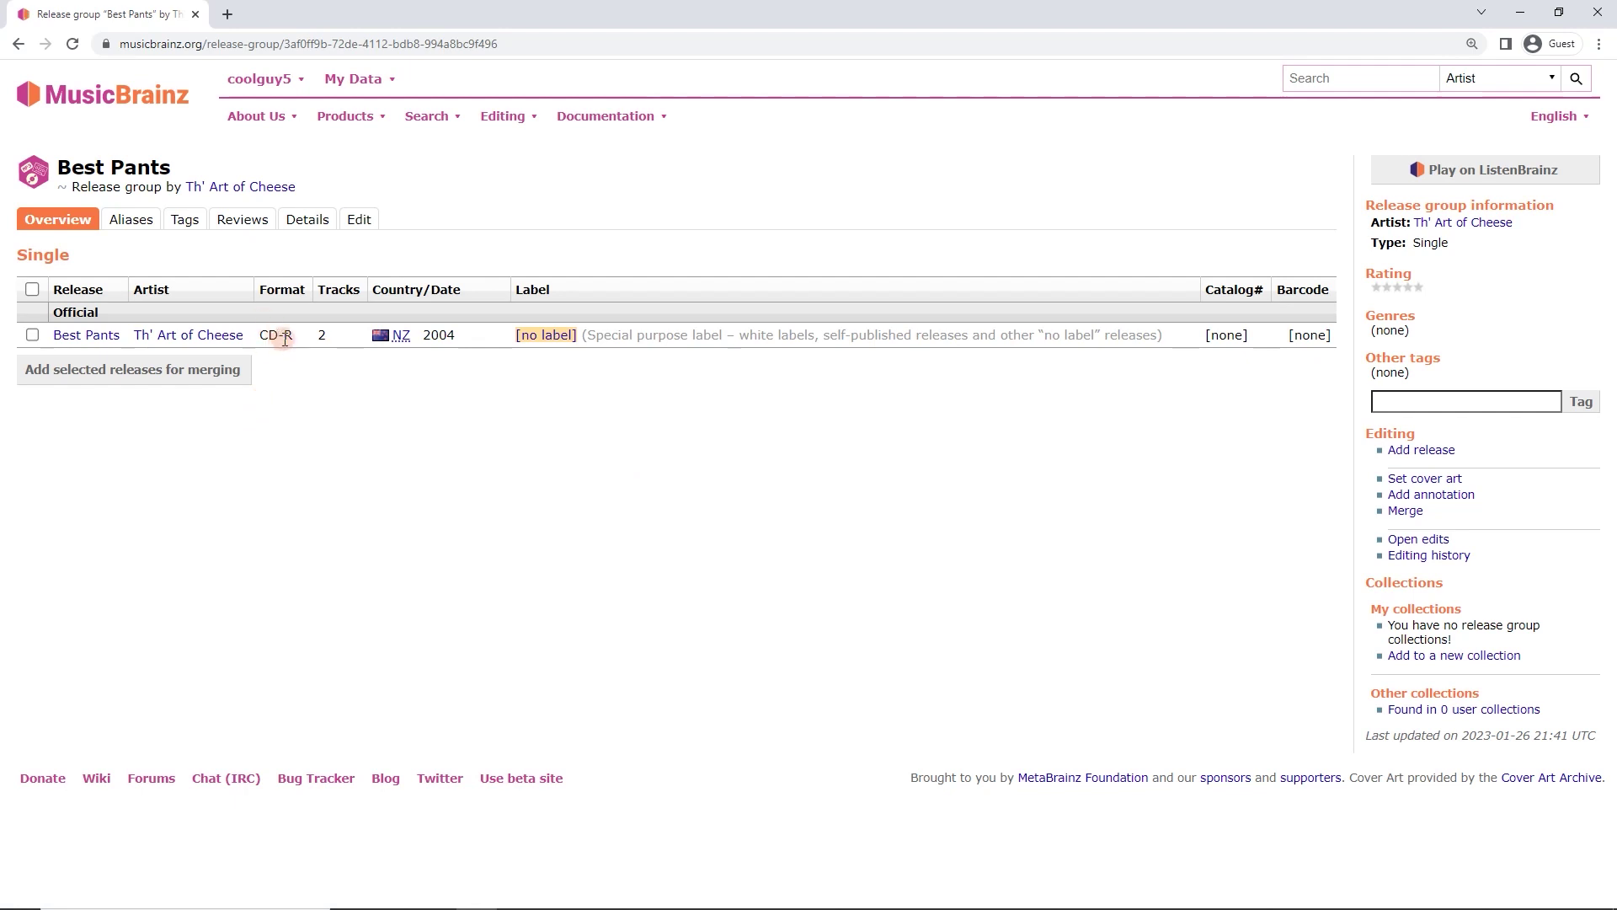
left_click(85, 336)
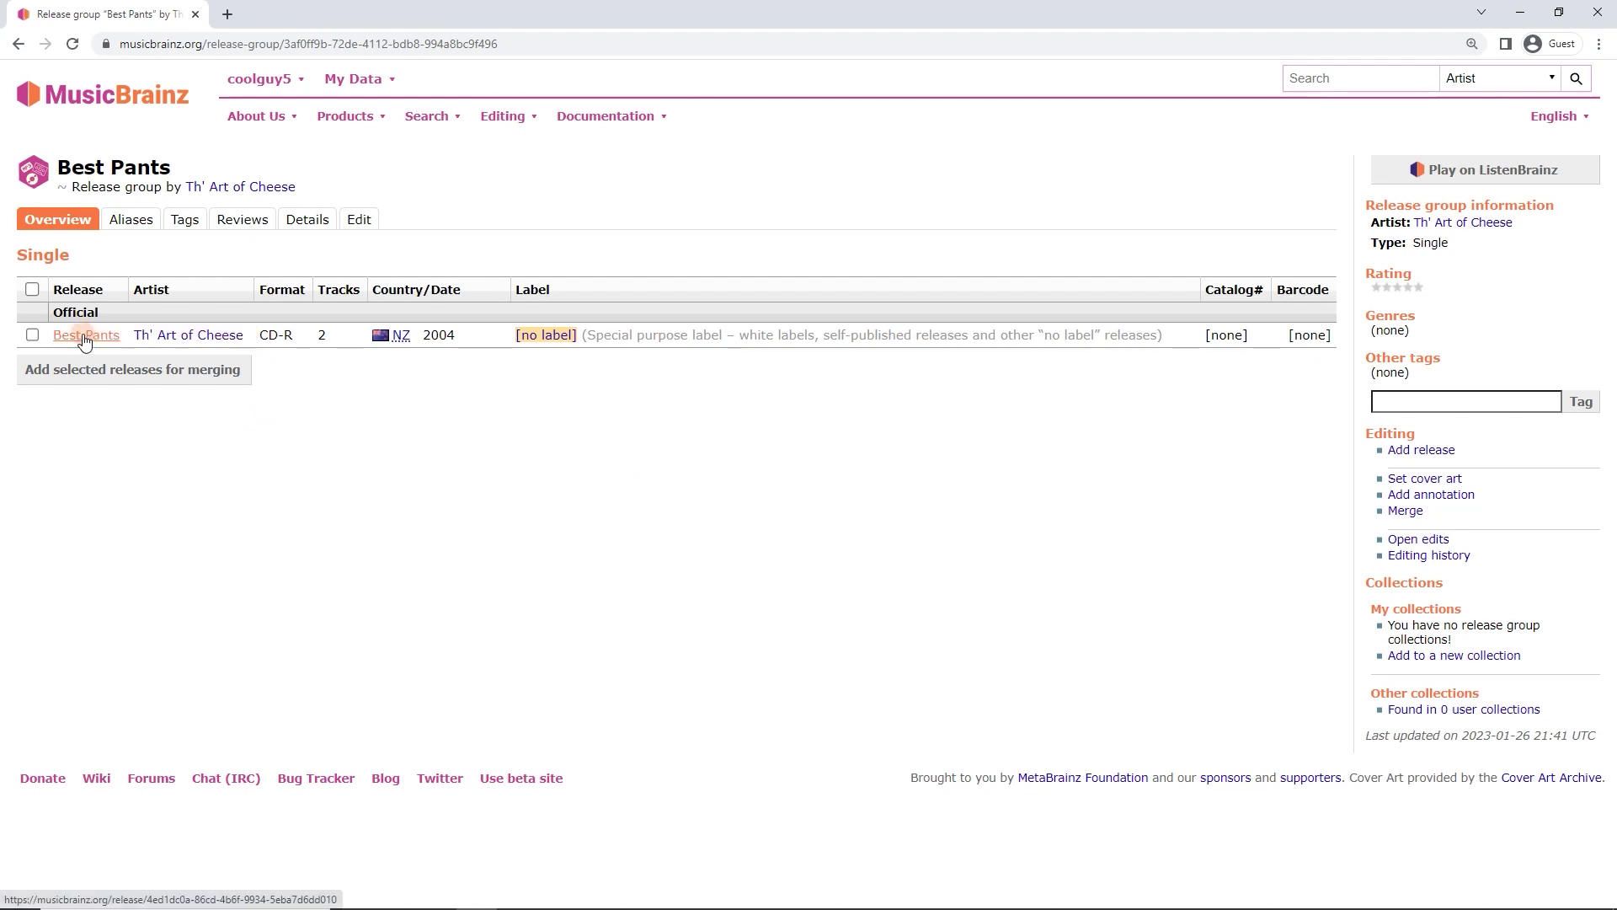
- Go to the Best Pants release's Cover Art (0) page, which has no images yet
left_click(325, 428)
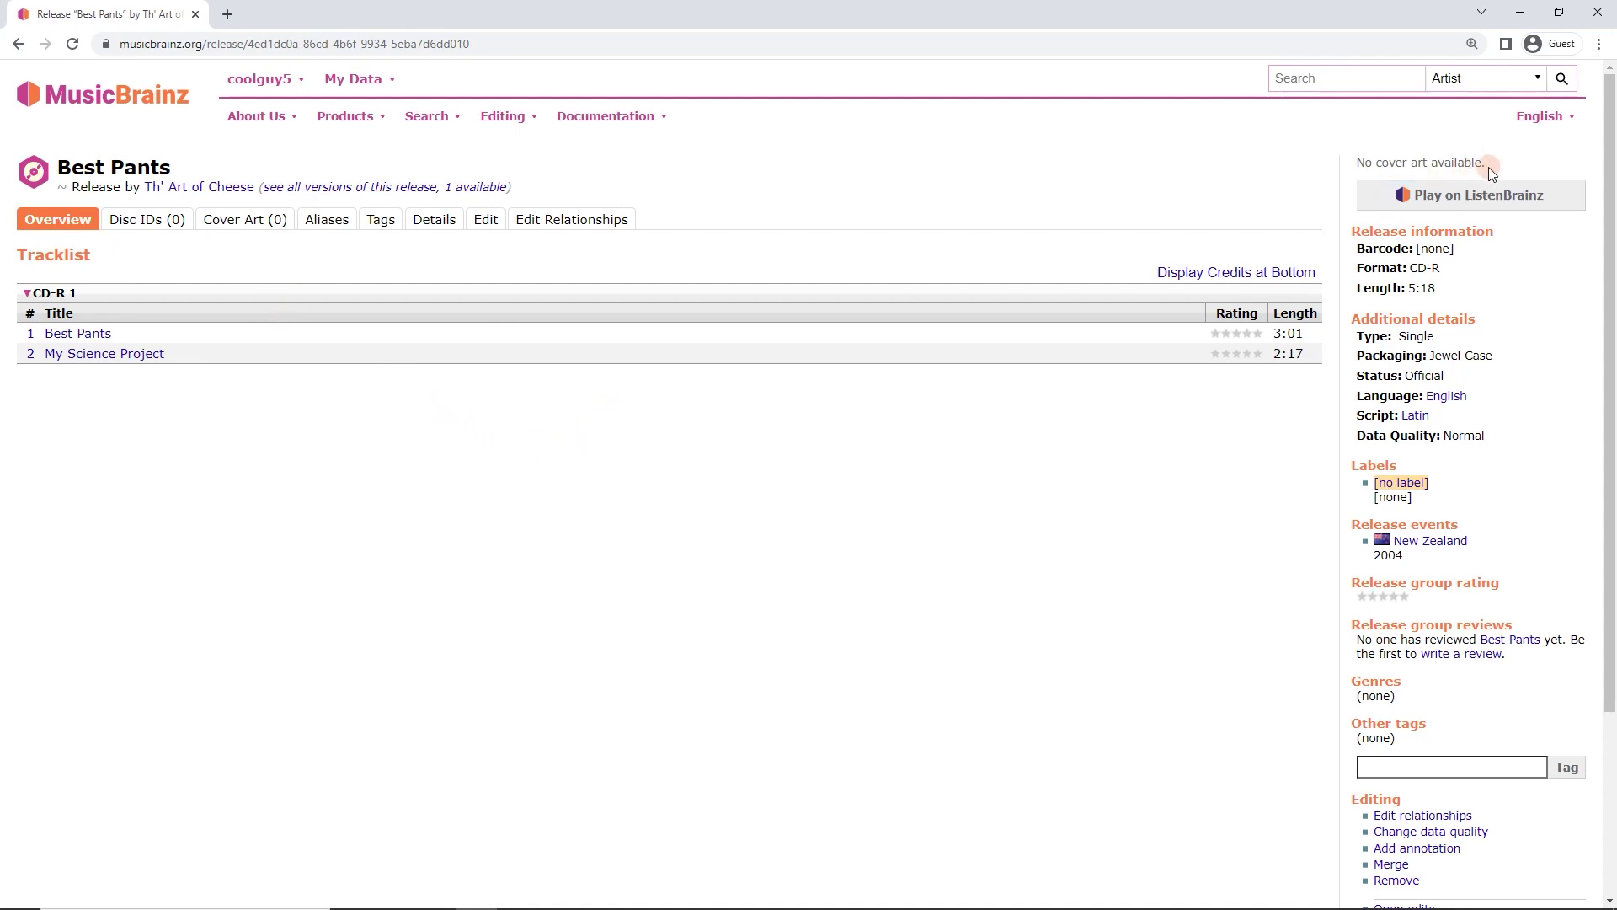
left_click_drag(1488, 167, 1354, 163)
scroll(1354, 160, "down", 1)
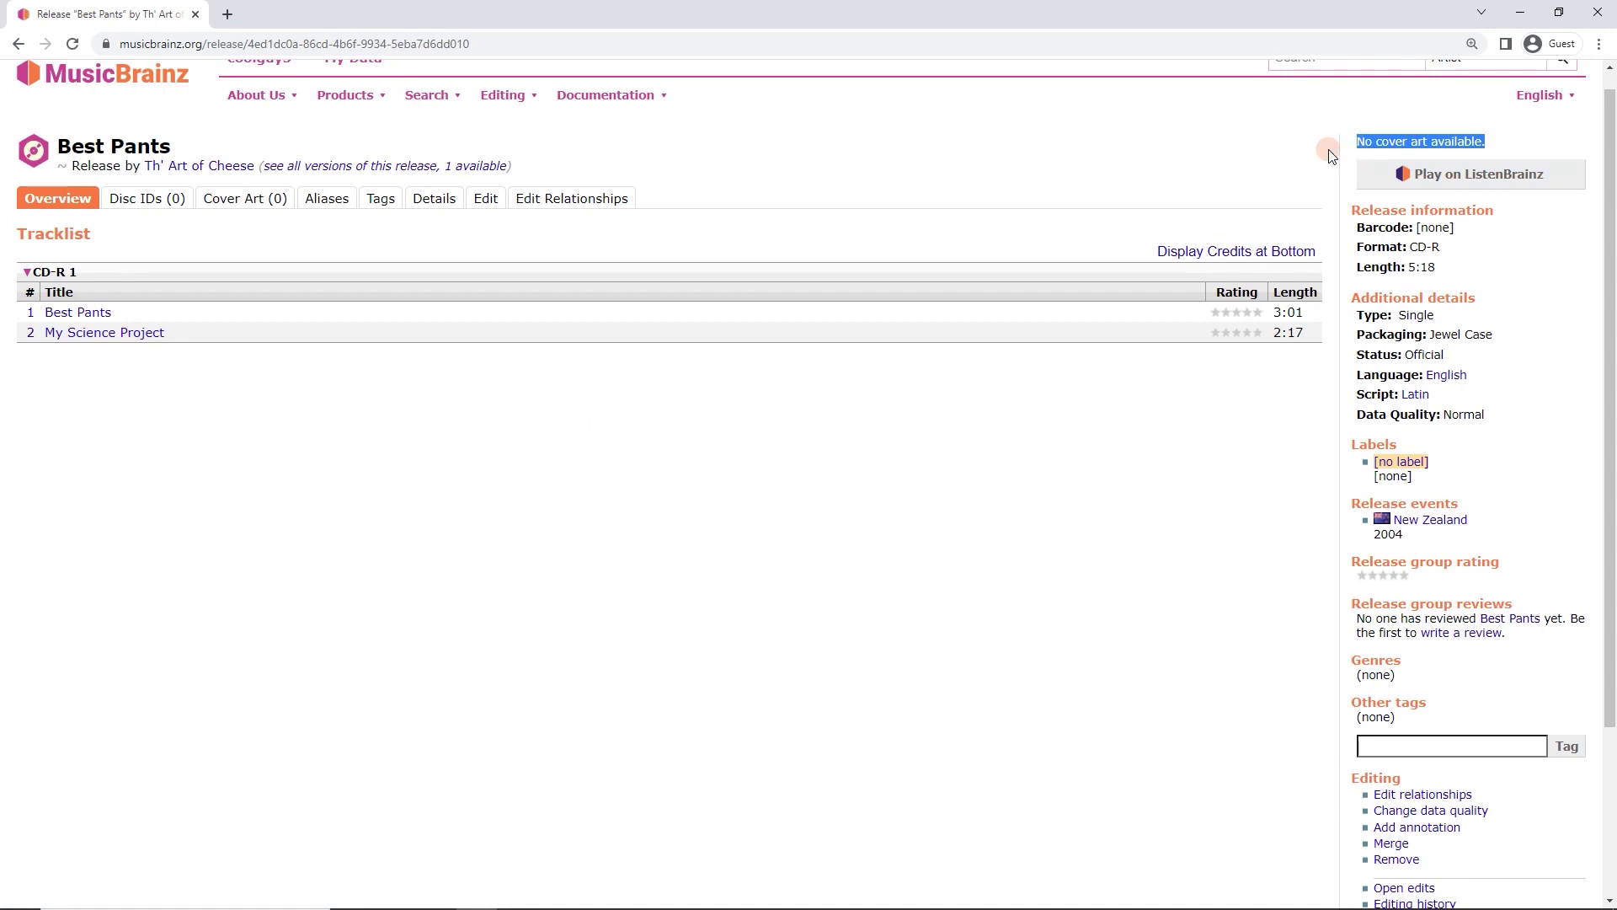
left_click(768, 172)
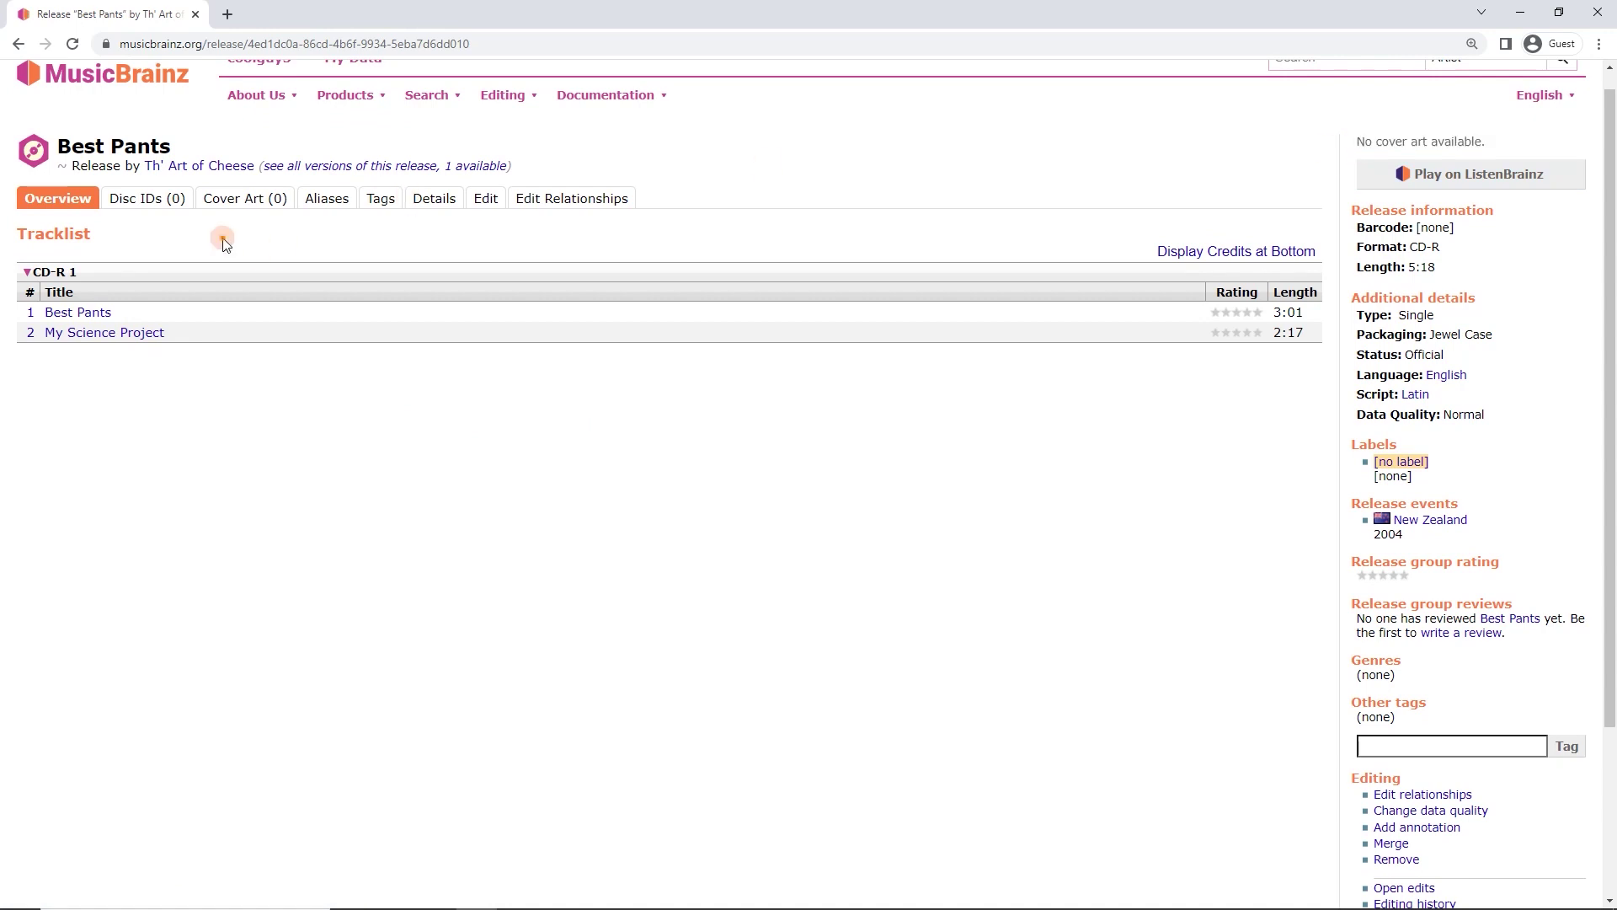
left_click(245, 202)
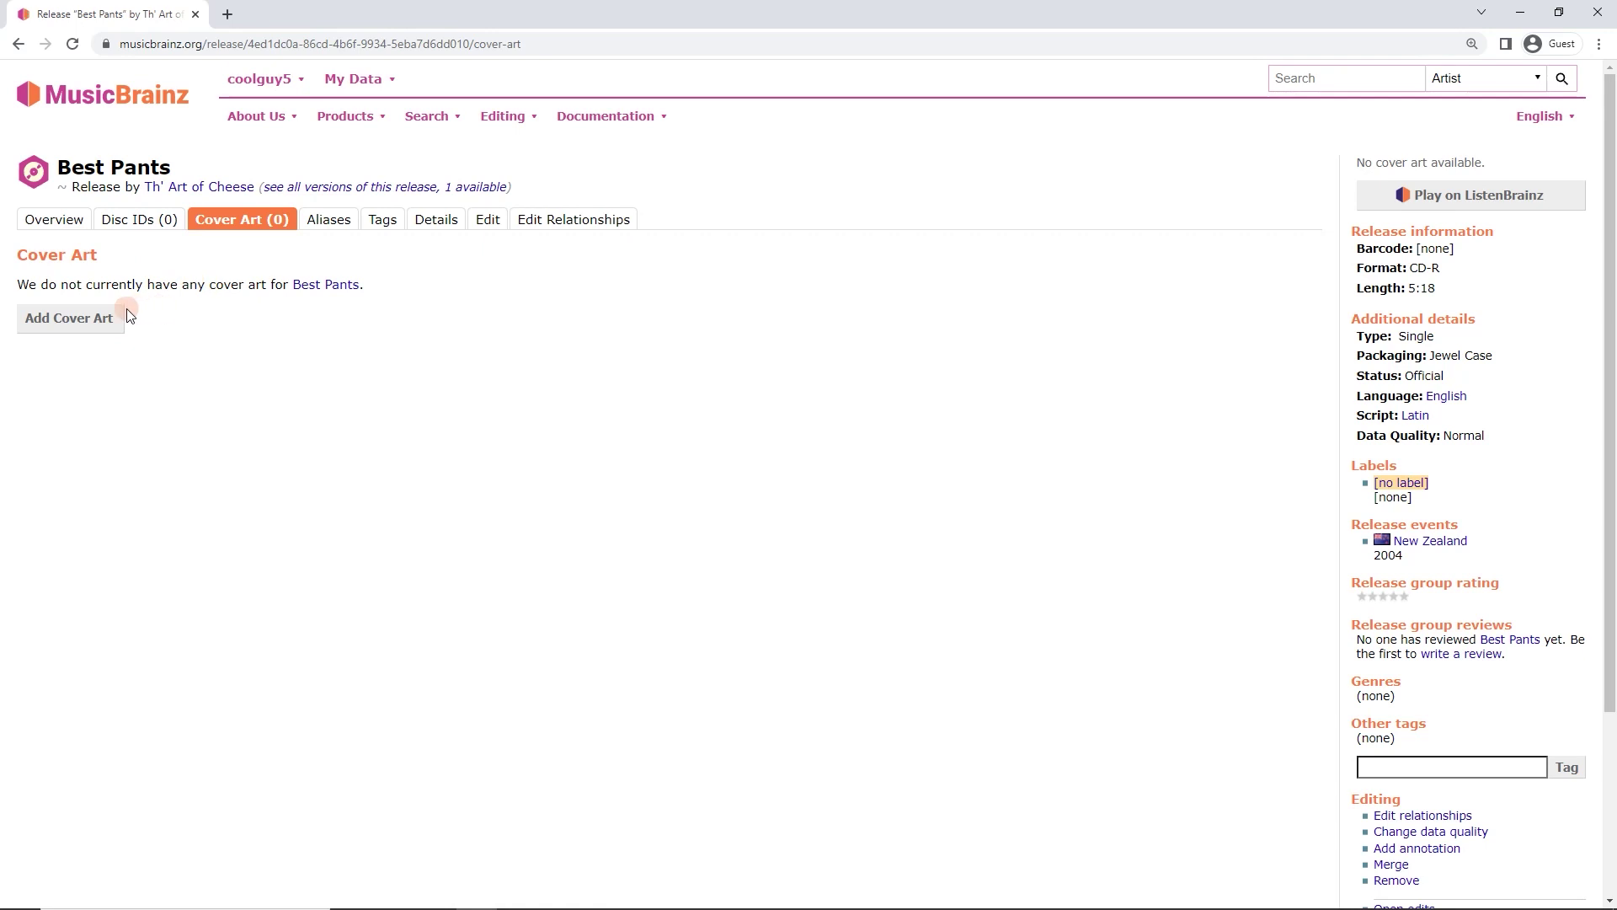
- Open the Add Cover Art upload form for the Best Pants release
left_click(73, 325)
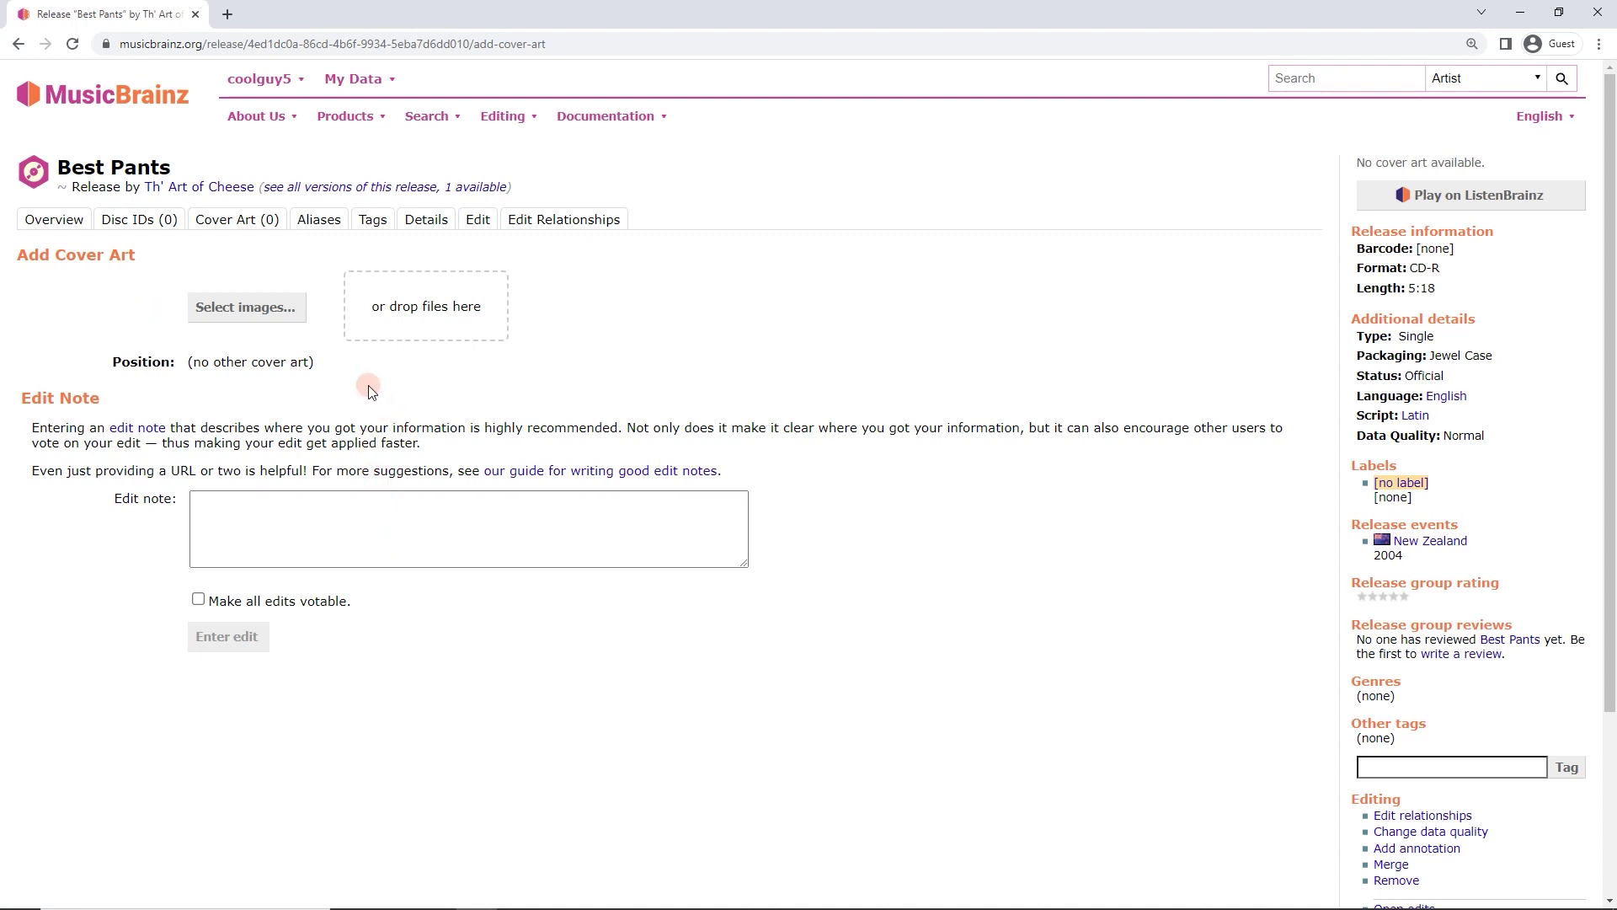
left_click(270, 308)
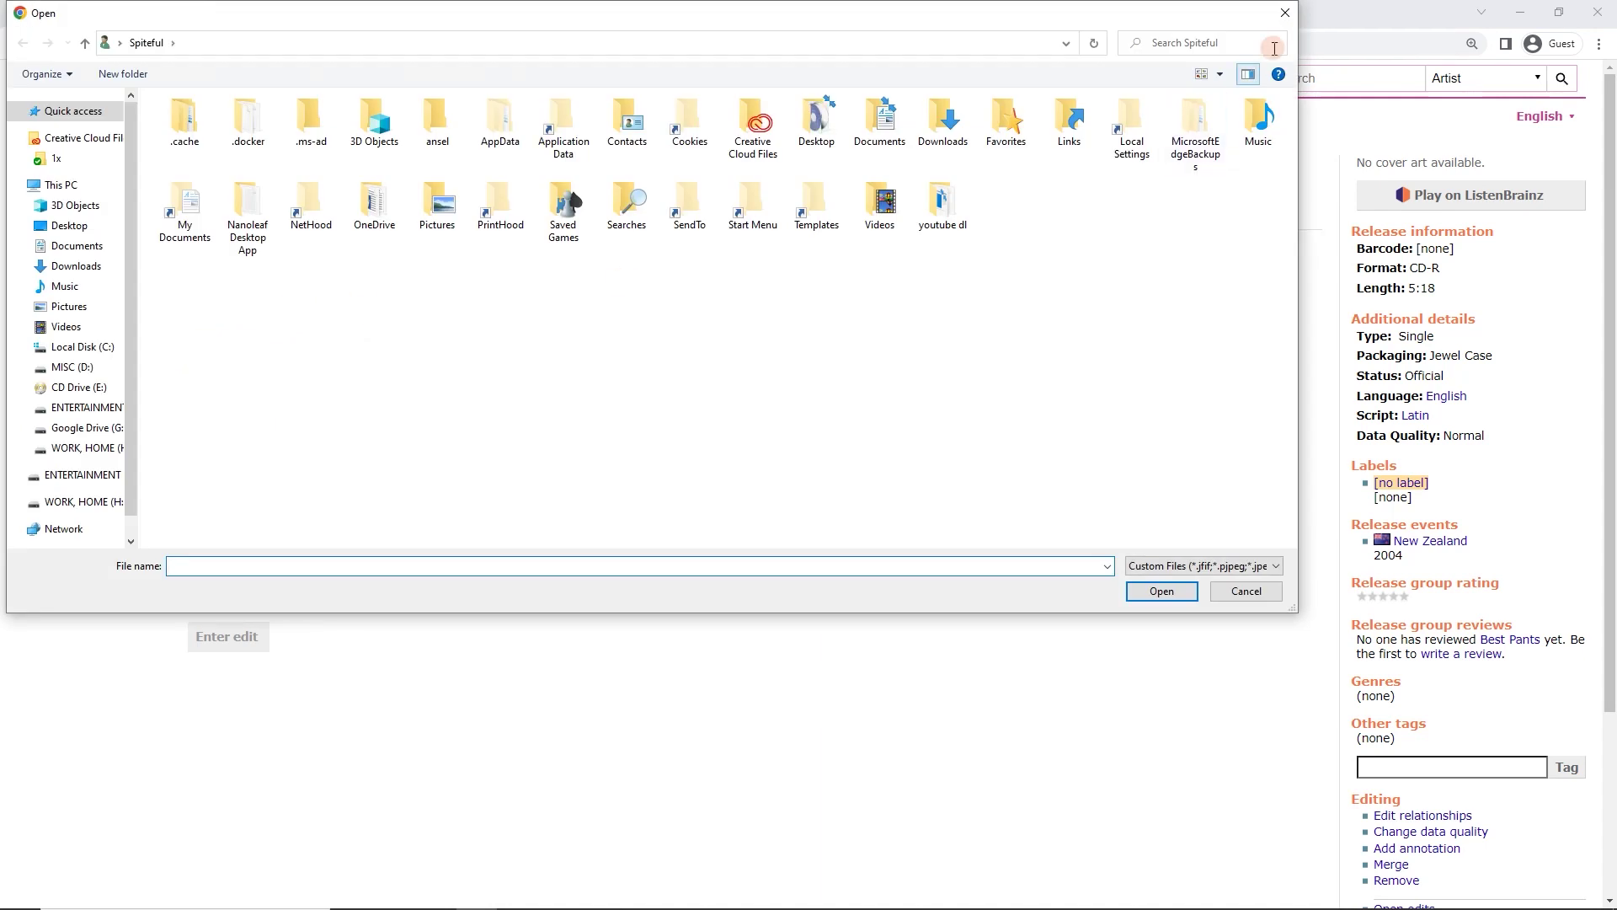
left_click(1285, 13)
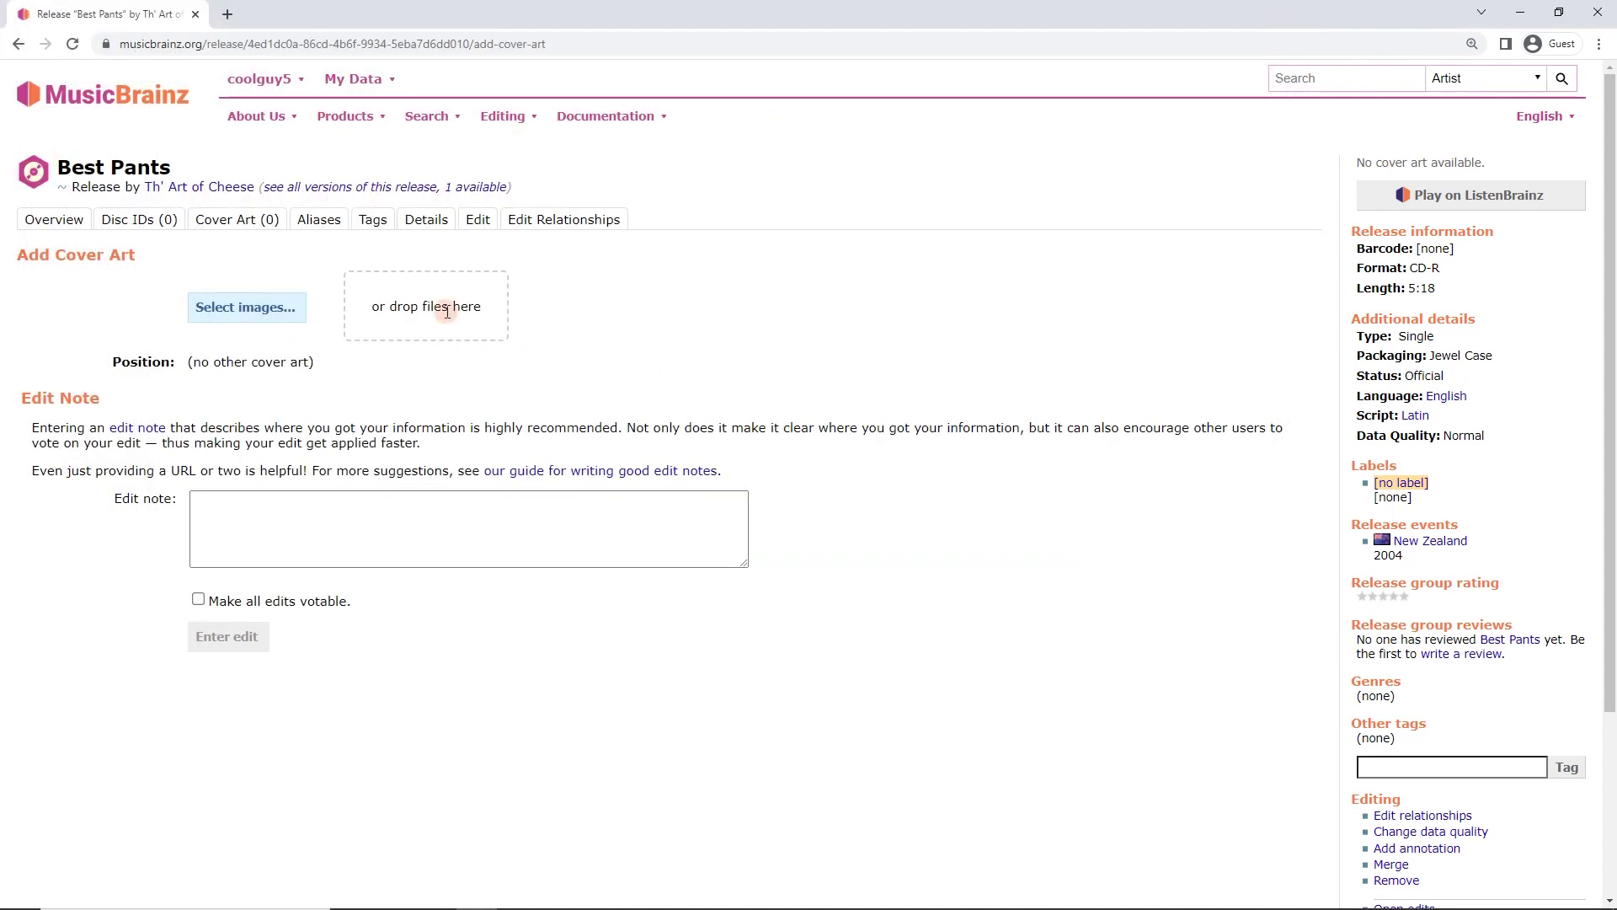
- Drag Untitled-1.png and the four other desktop scans into the cover art upload area
left_click(1559, 12)
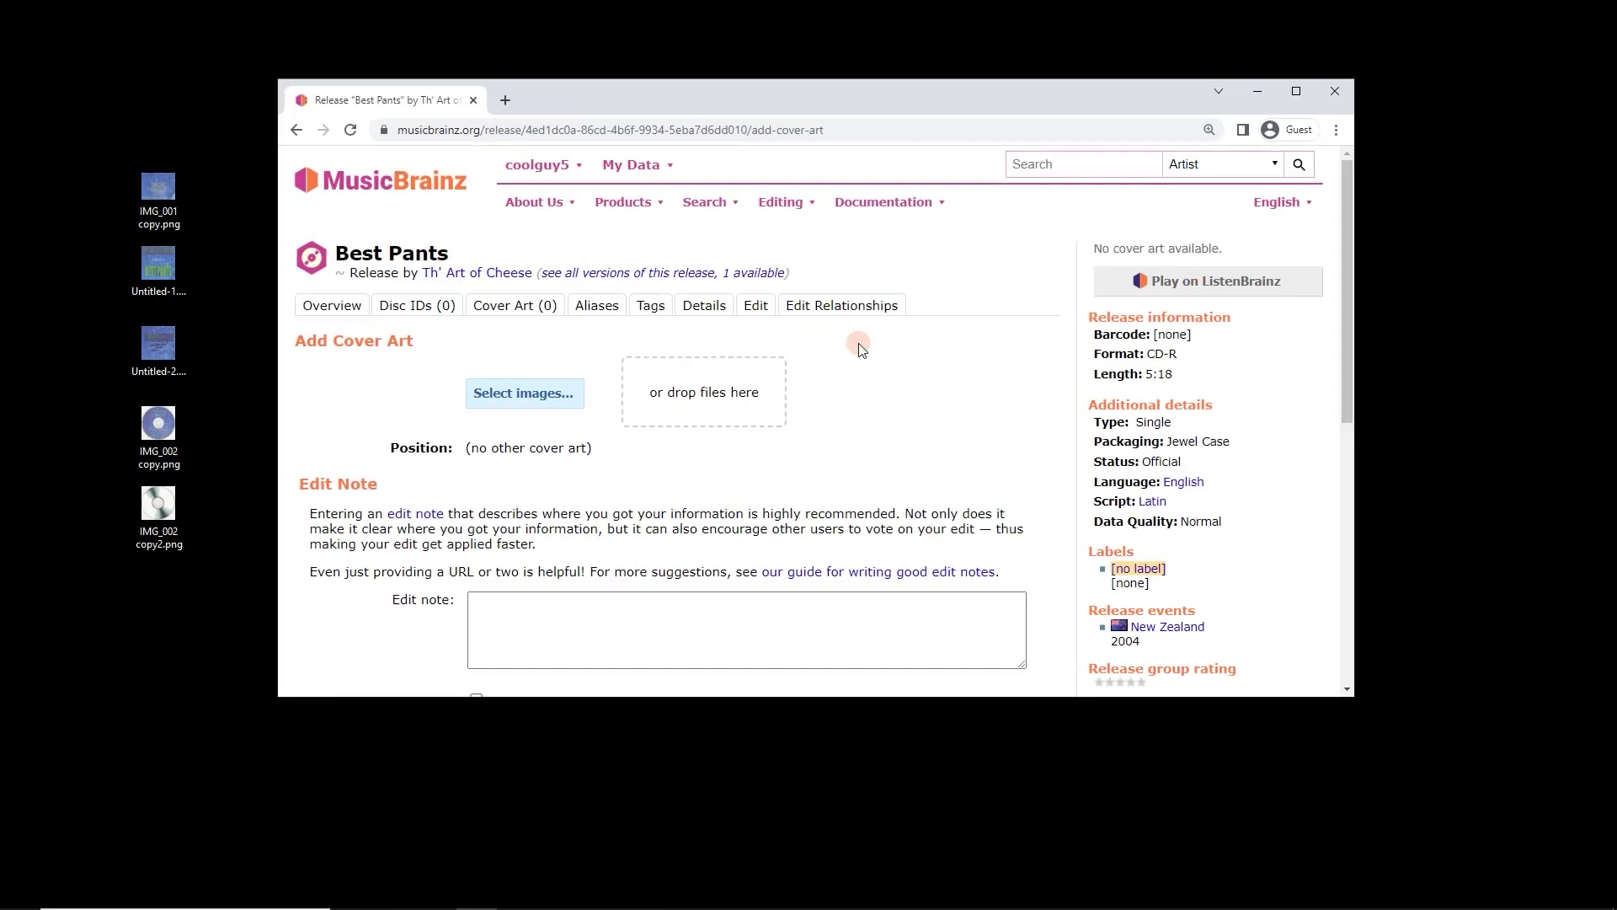
left_click(179, 279)
left_click_drag(157, 264, 712, 390)
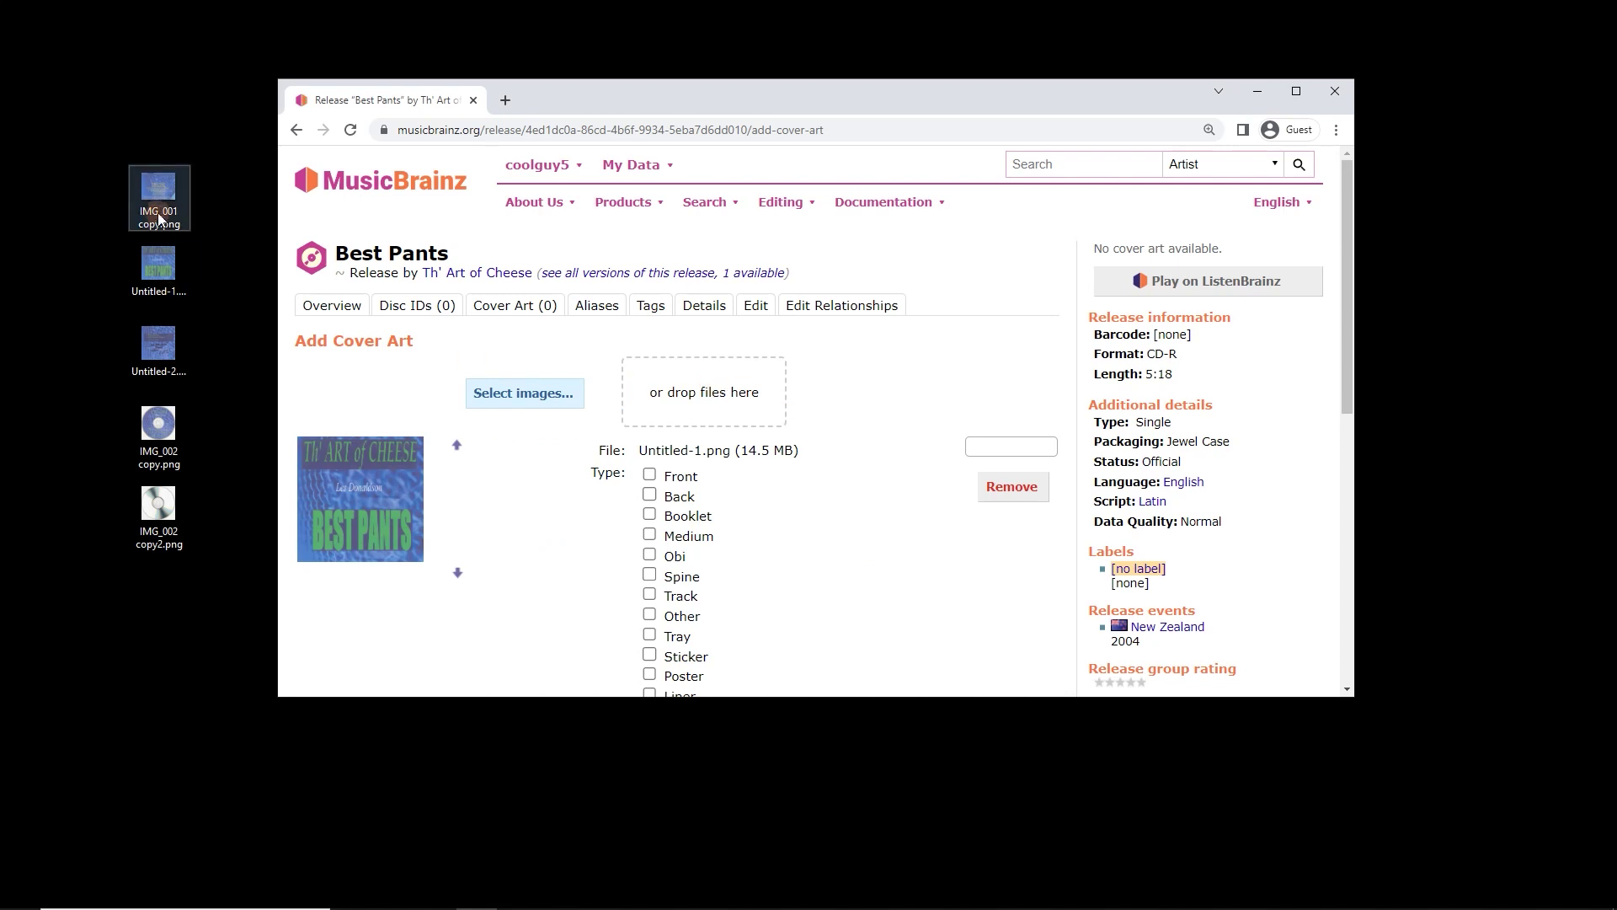
left_click(162, 213)
left_click_drag(226, 337, 148, 518)
left_click_drag(174, 346, 661, 398)
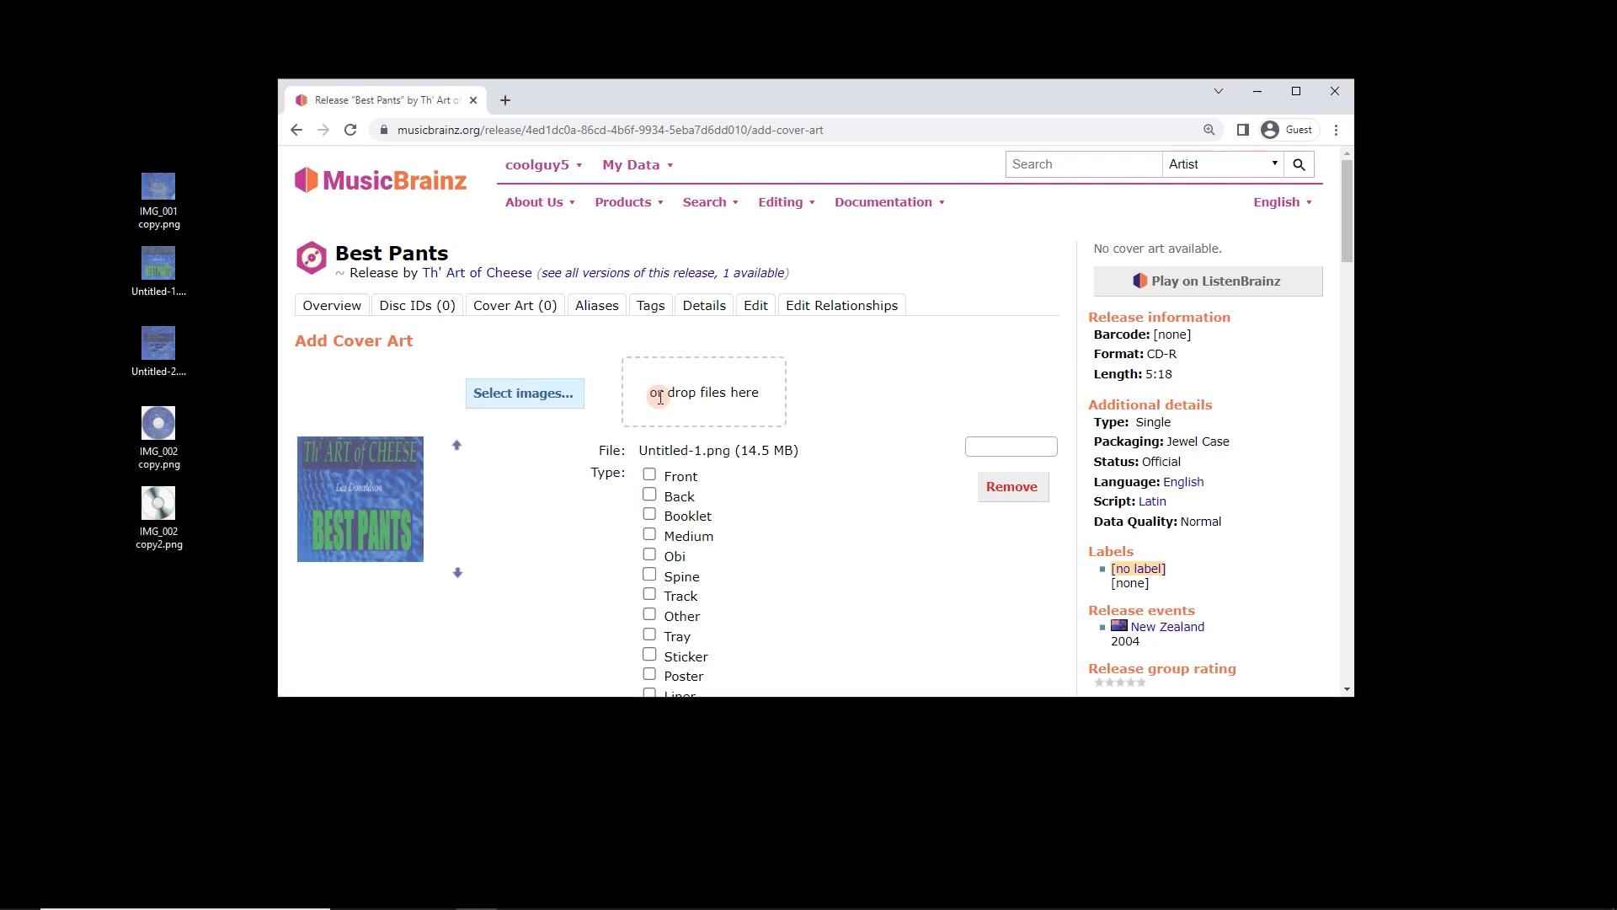
left_click(1308, 95)
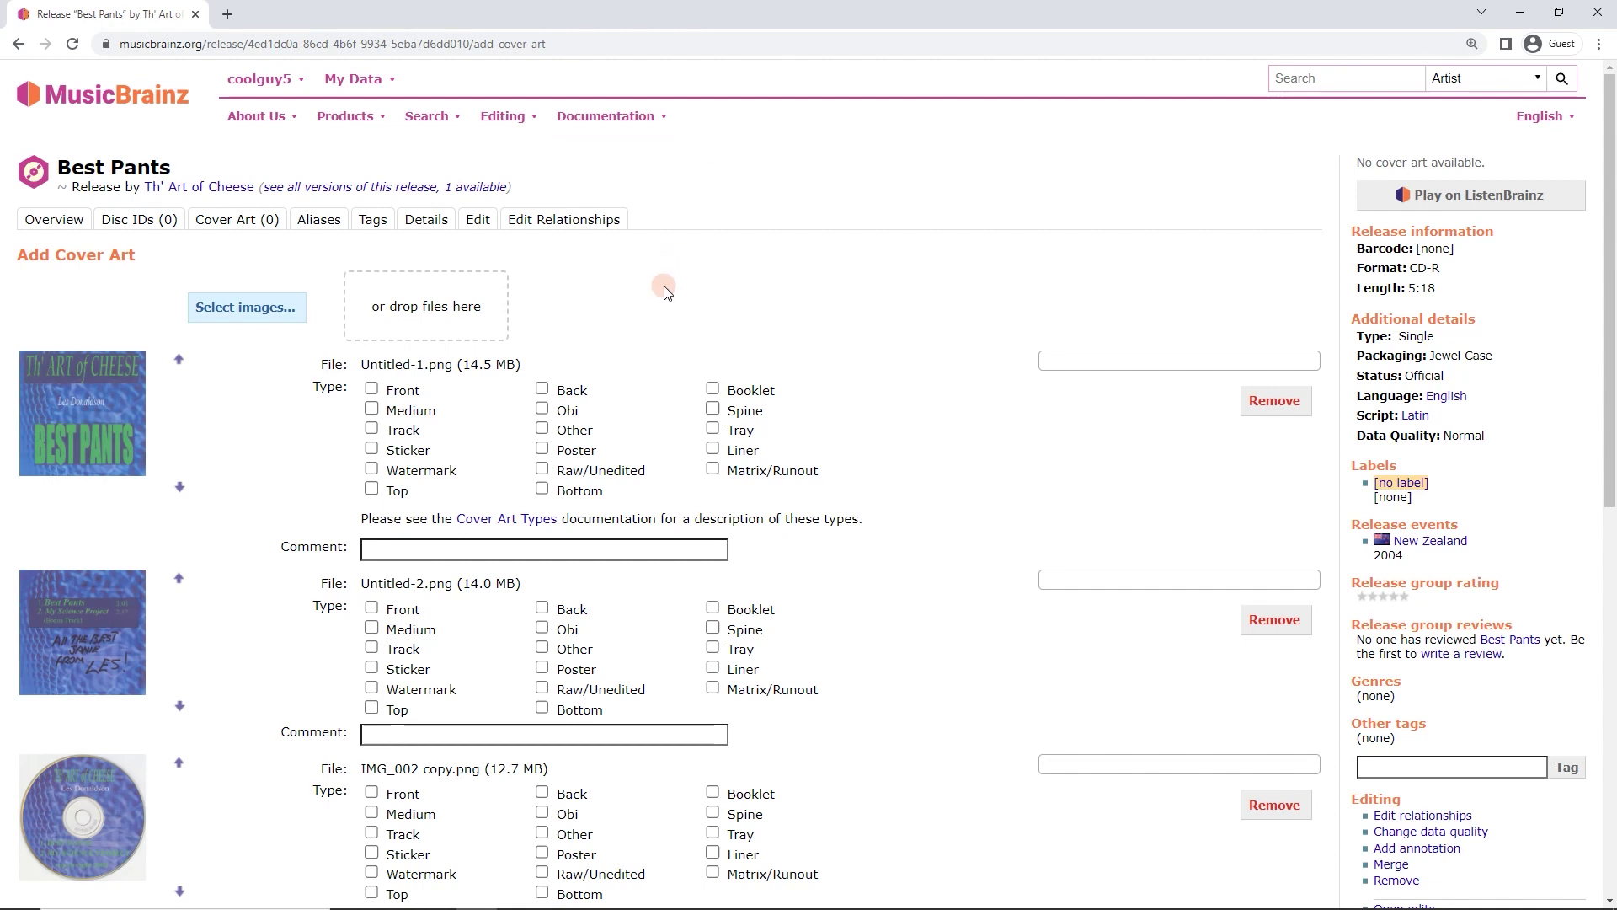
left_click_drag(1506, 166, 1353, 163)
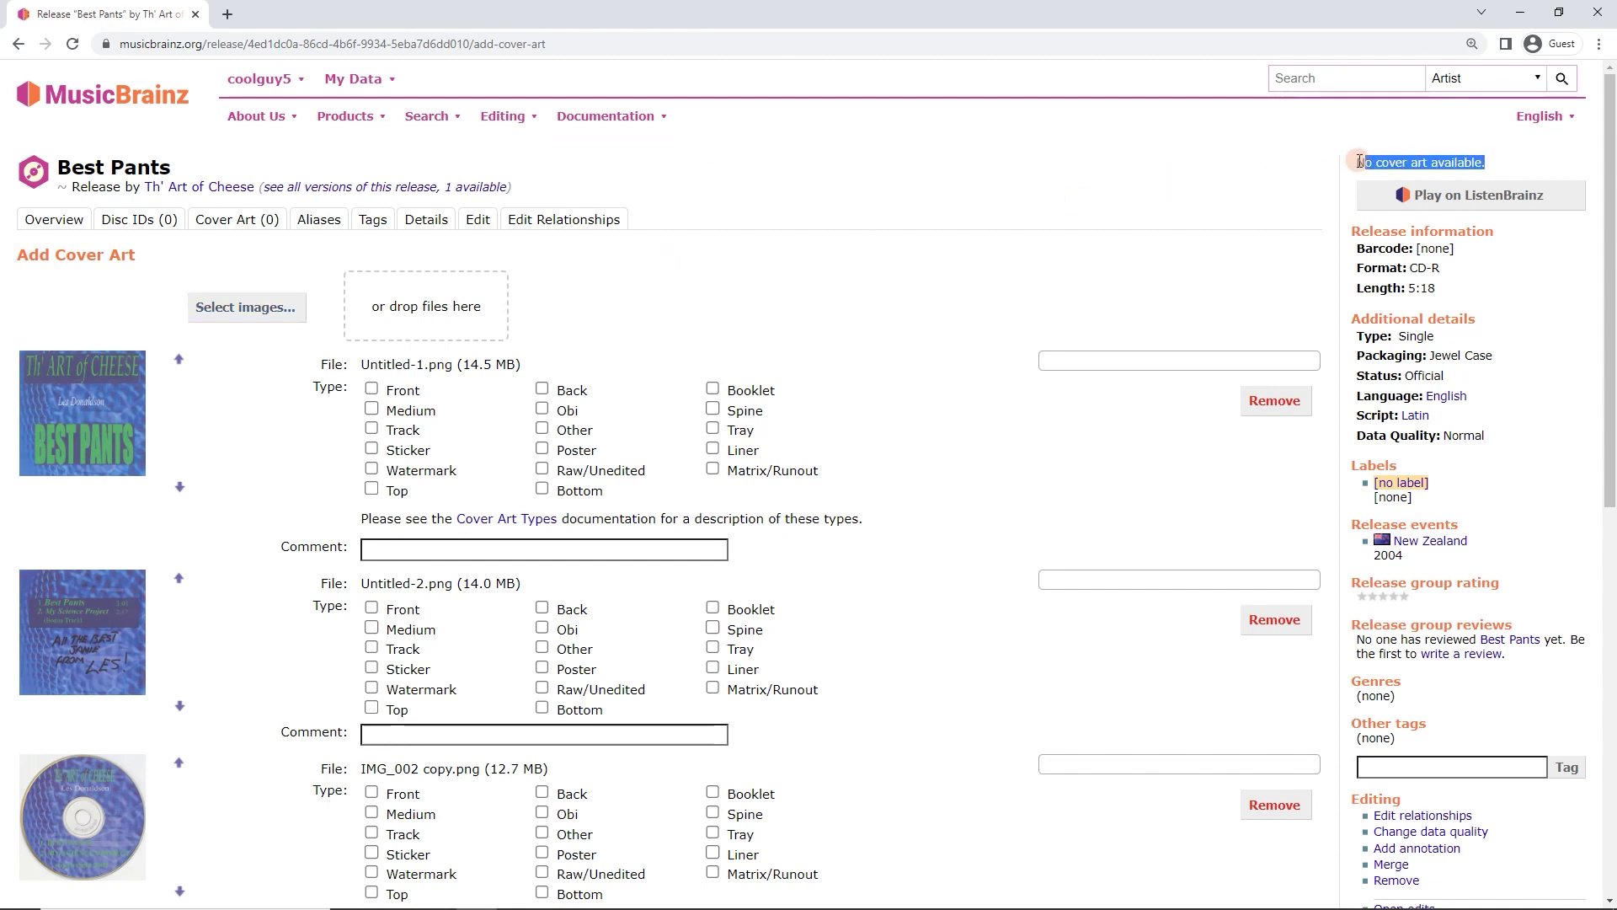
- Mark Untitled-1.png as the Front cover
left_click(1106, 278)
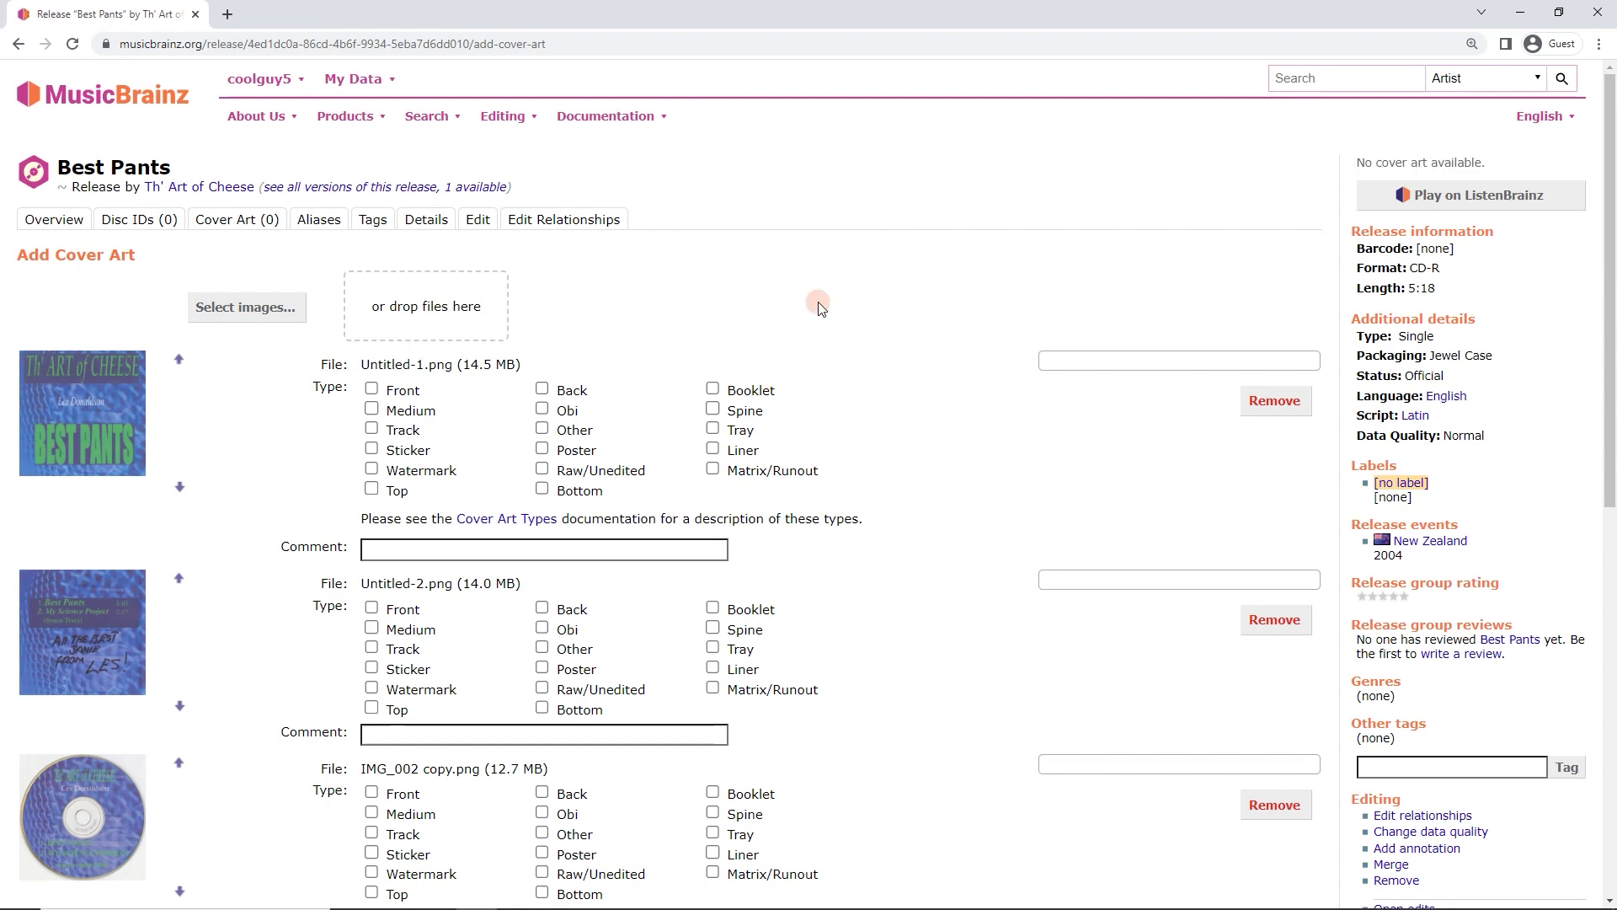
left_click(372, 389)
left_click(401, 398)
left_click(372, 388)
left_click(372, 389)
left_click(373, 389)
- Add Booklet to Untitled-1.png and tag Untitled-2.png as Booklet
scroll(352, 419, "down", 2)
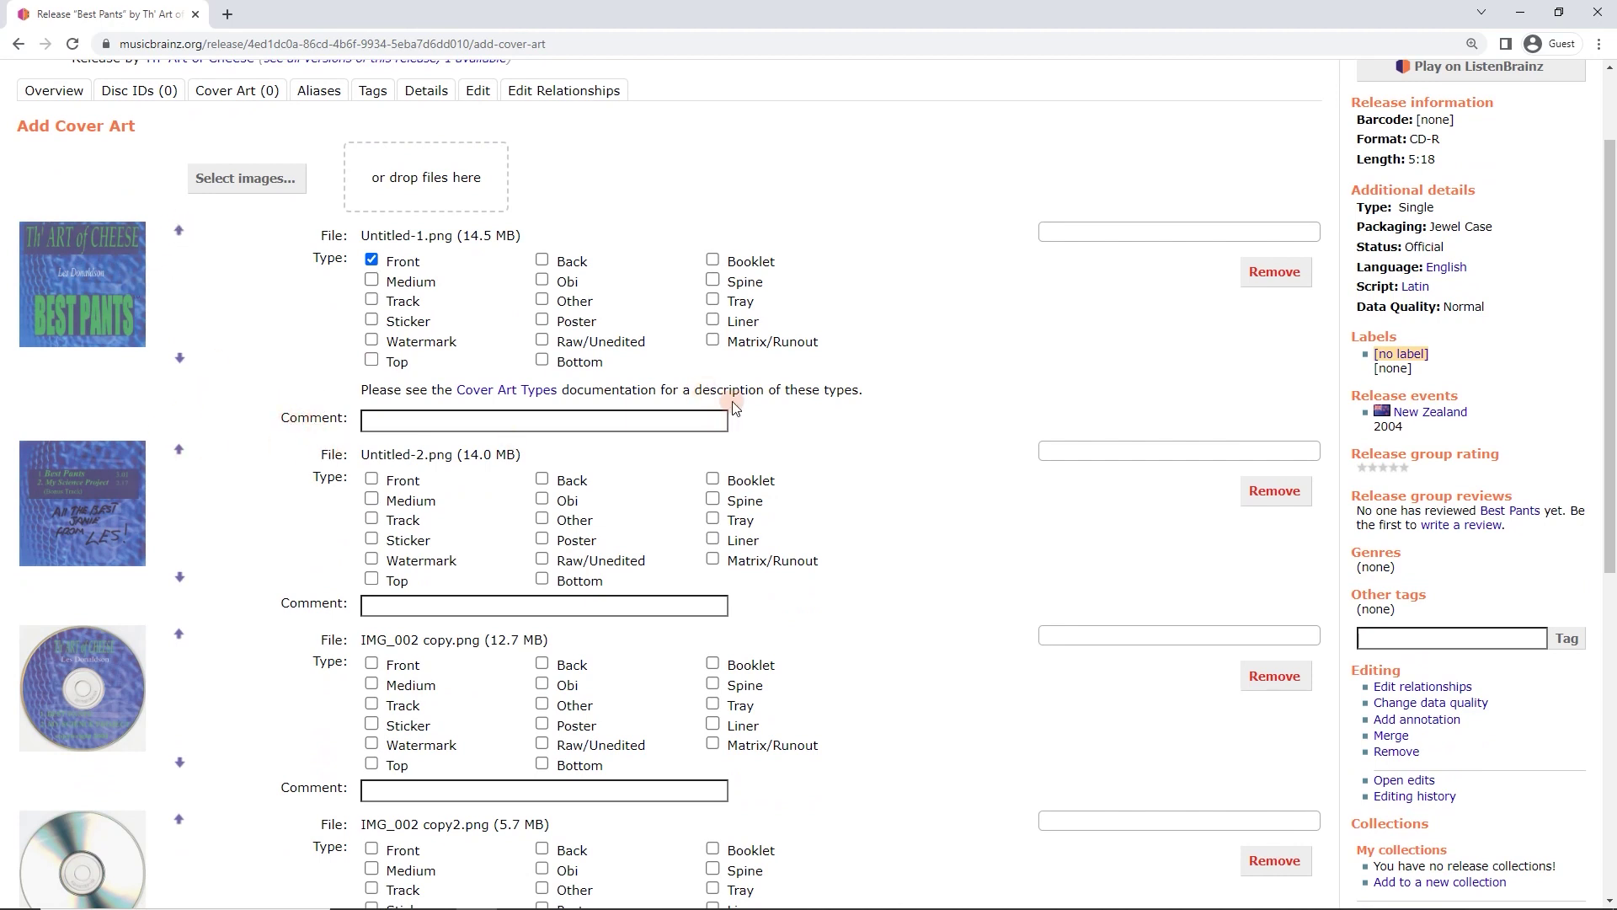
left_click(712, 262)
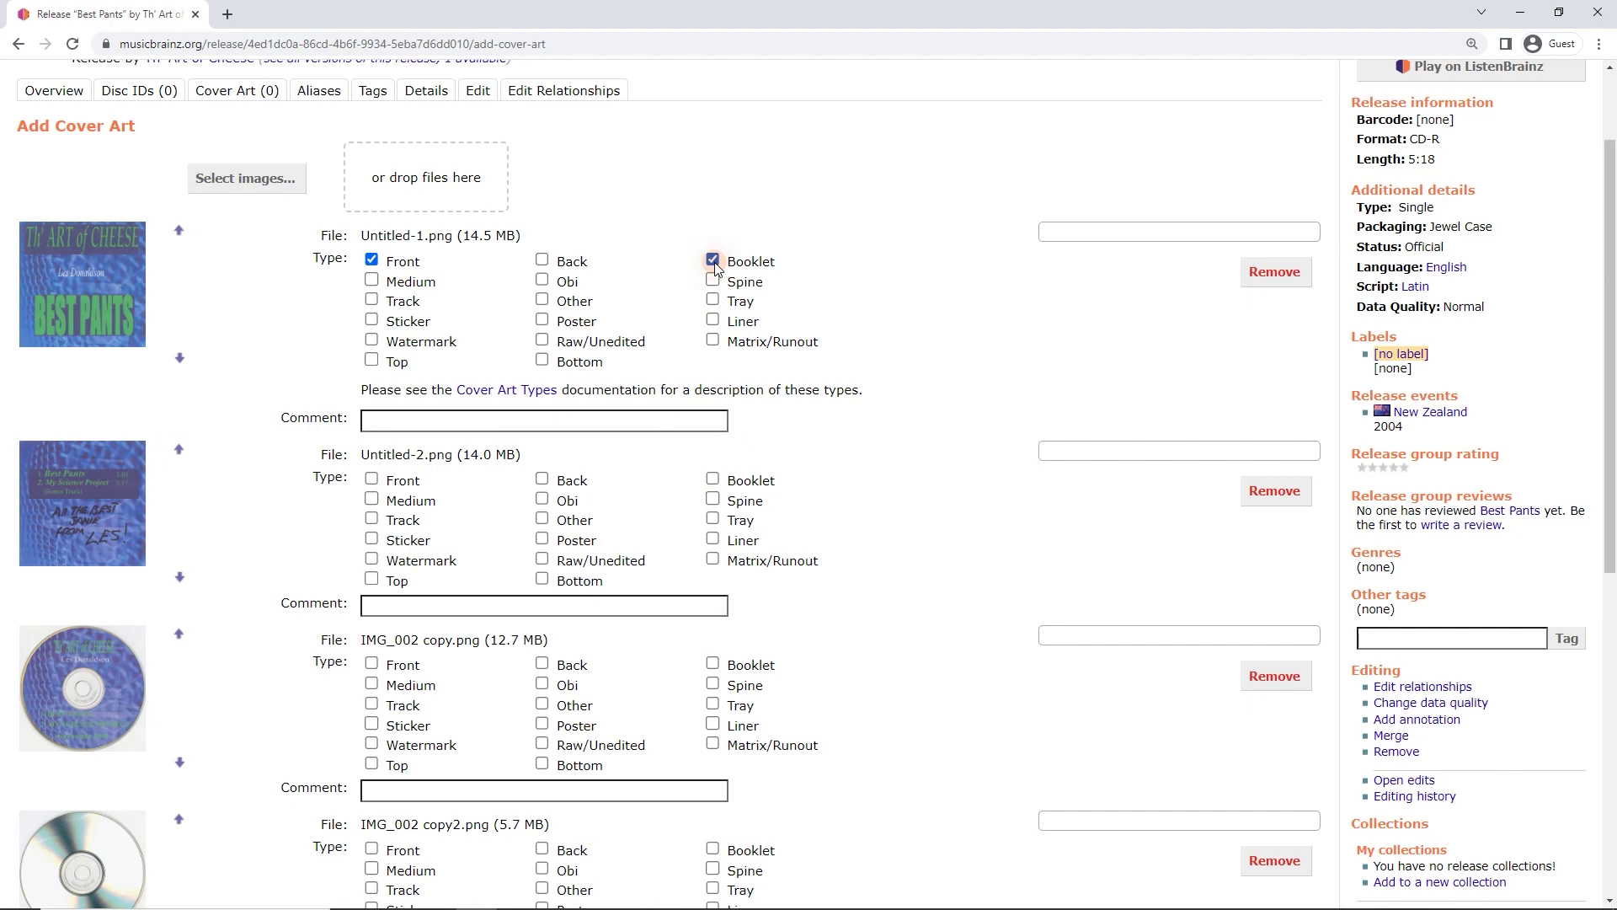
left_click(712, 477)
left_click(226, 491)
scroll(326, 503, "down", 1)
scroll(327, 504, "down", 2)
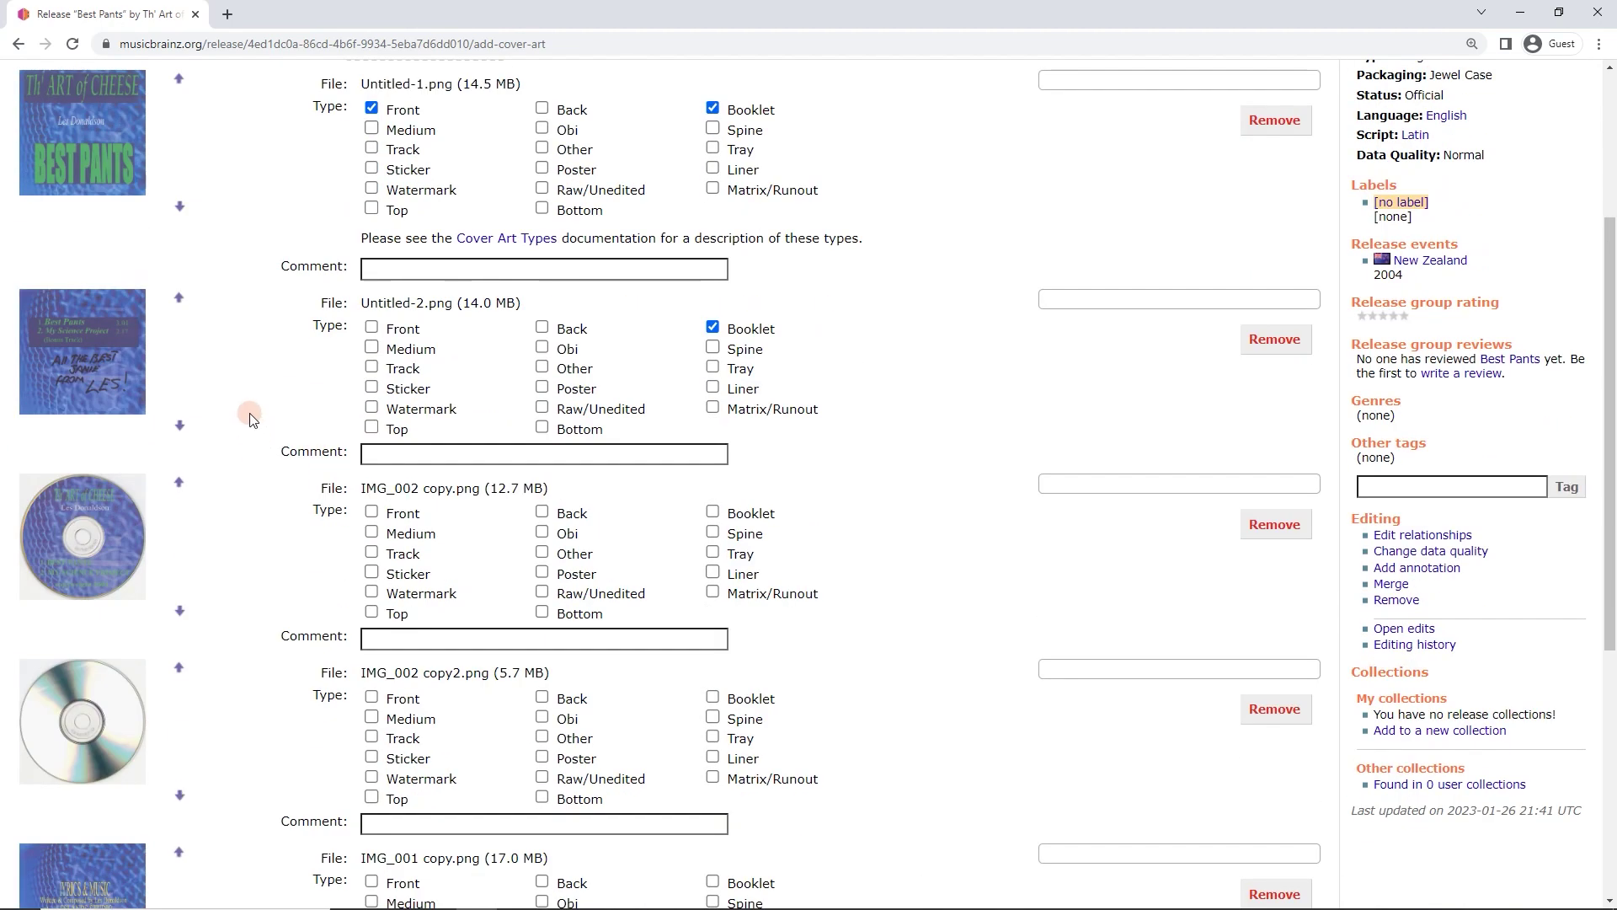
scroll(217, 423, "down", 1)
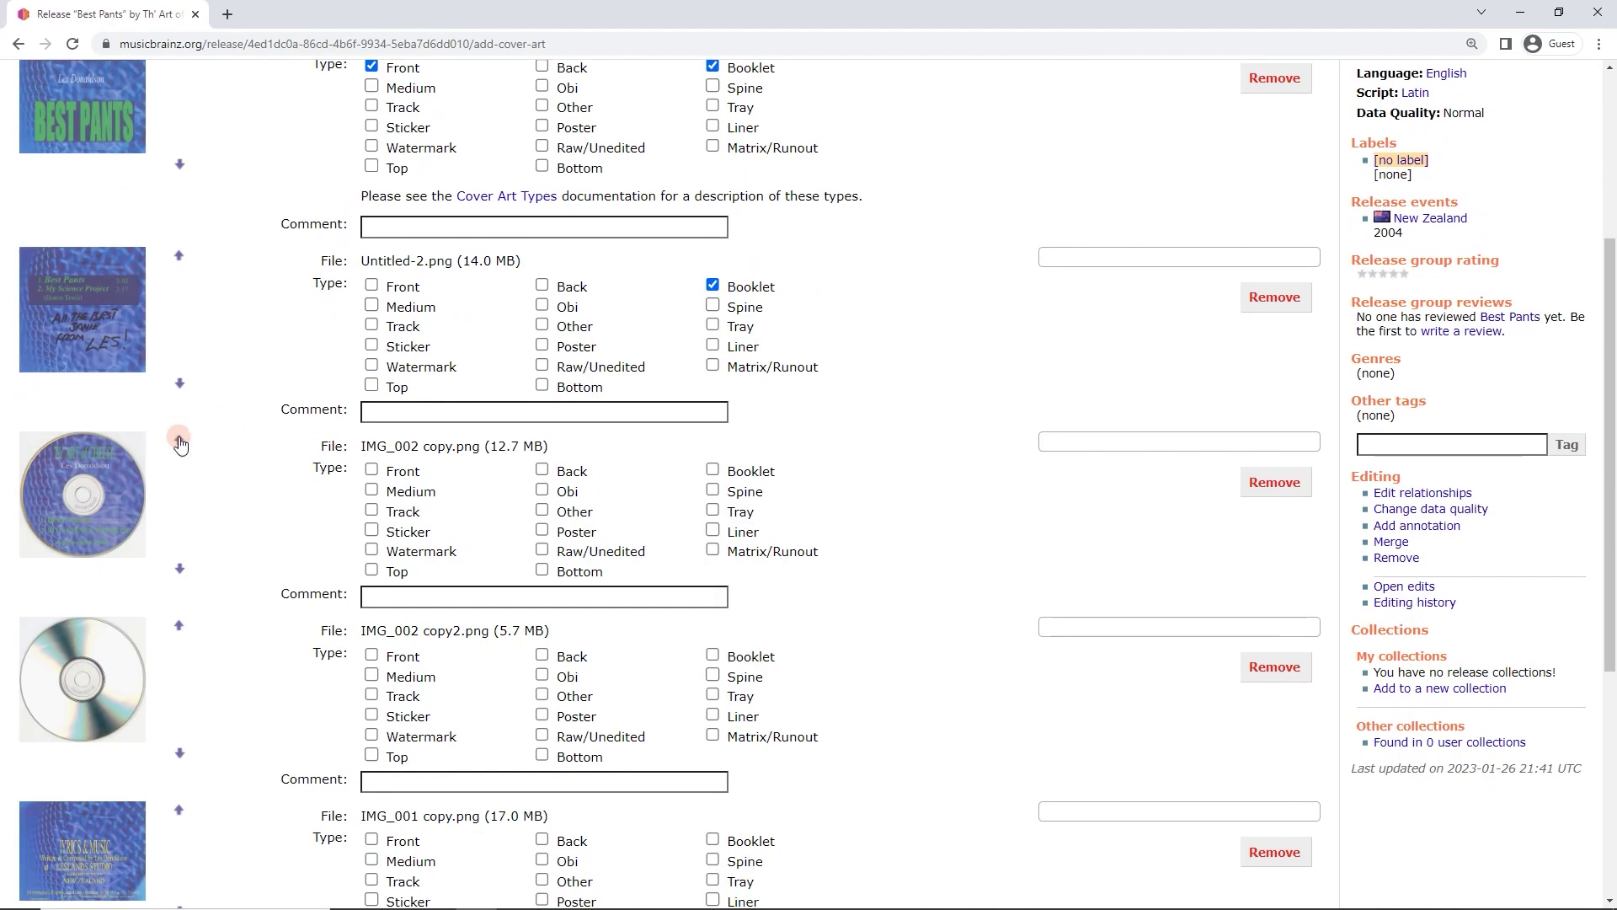
left_click(179, 441)
scroll(181, 455, "up", 1)
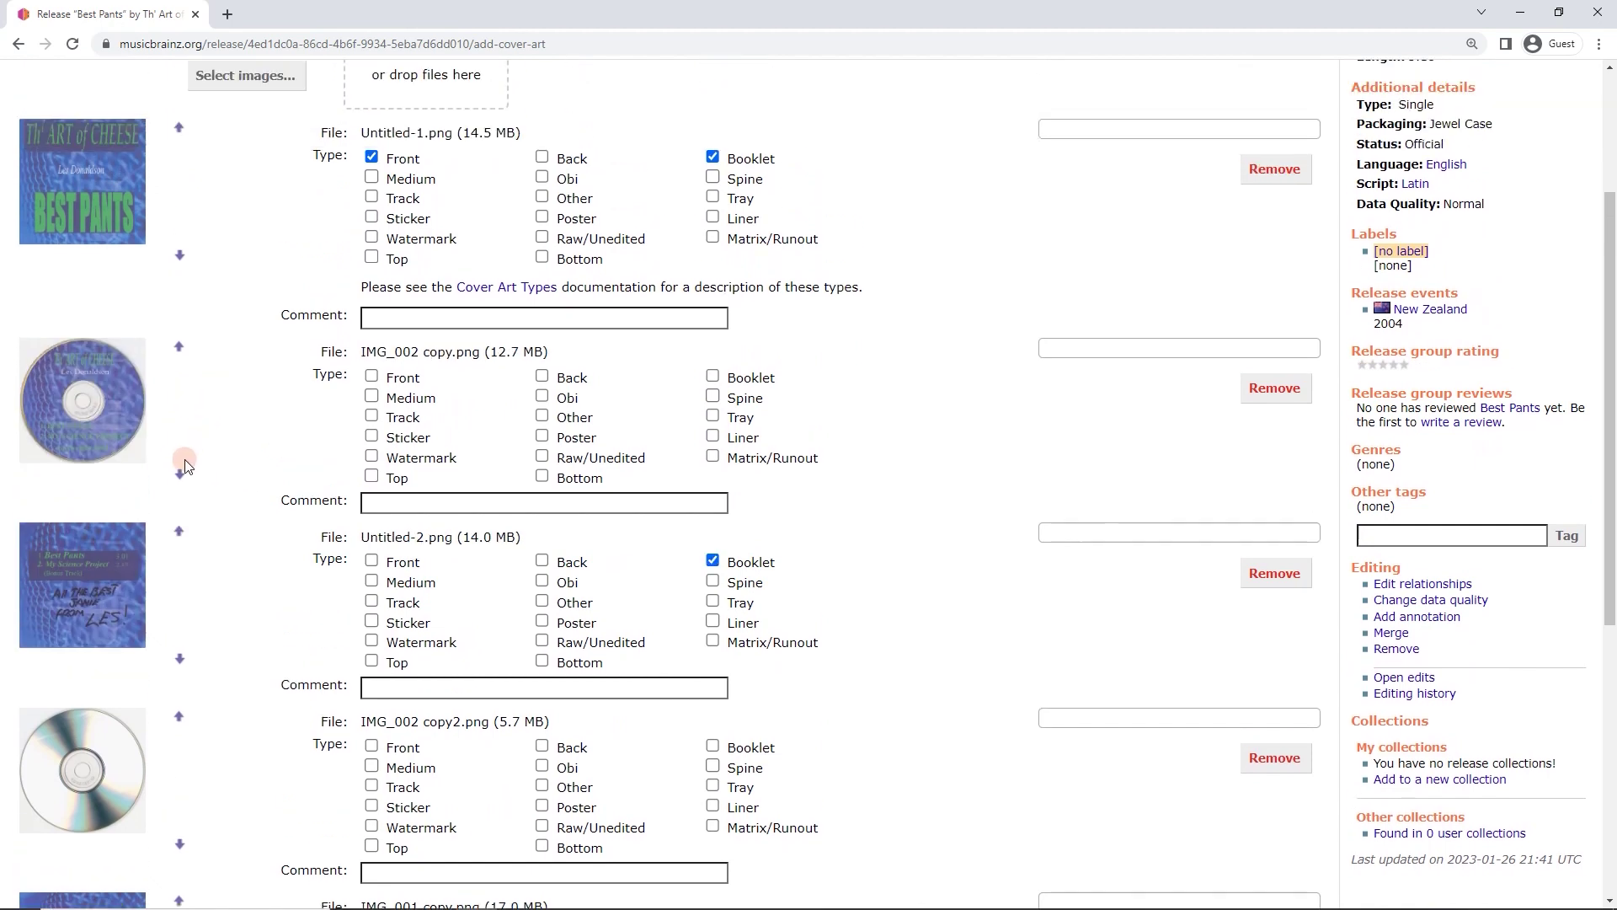
left_click(179, 474)
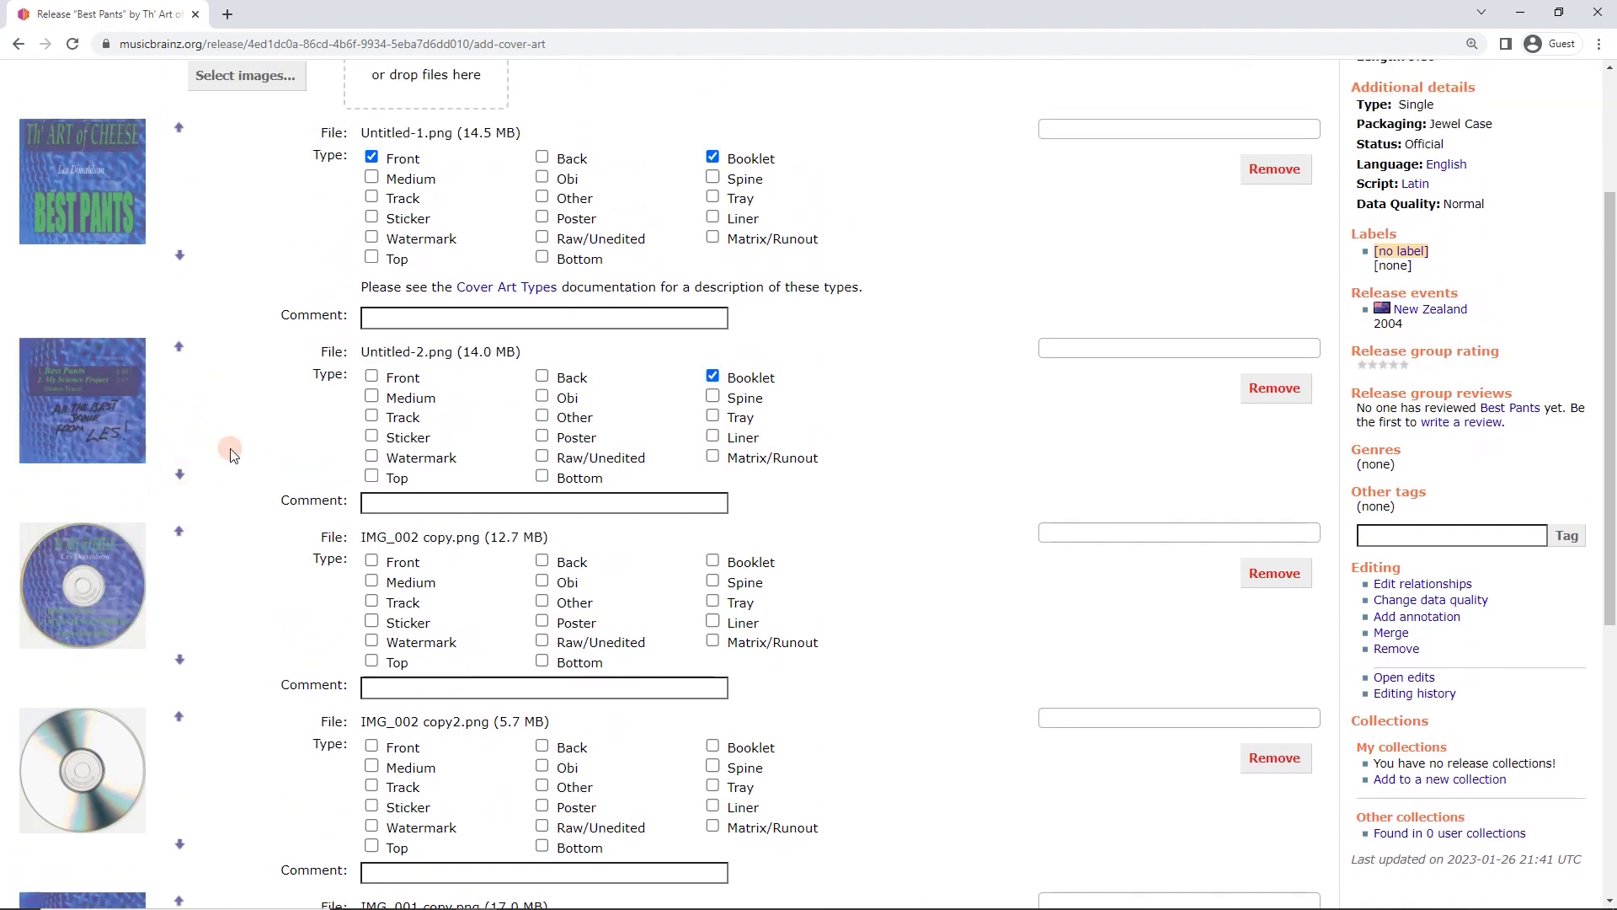
scroll(235, 455, "up", 1)
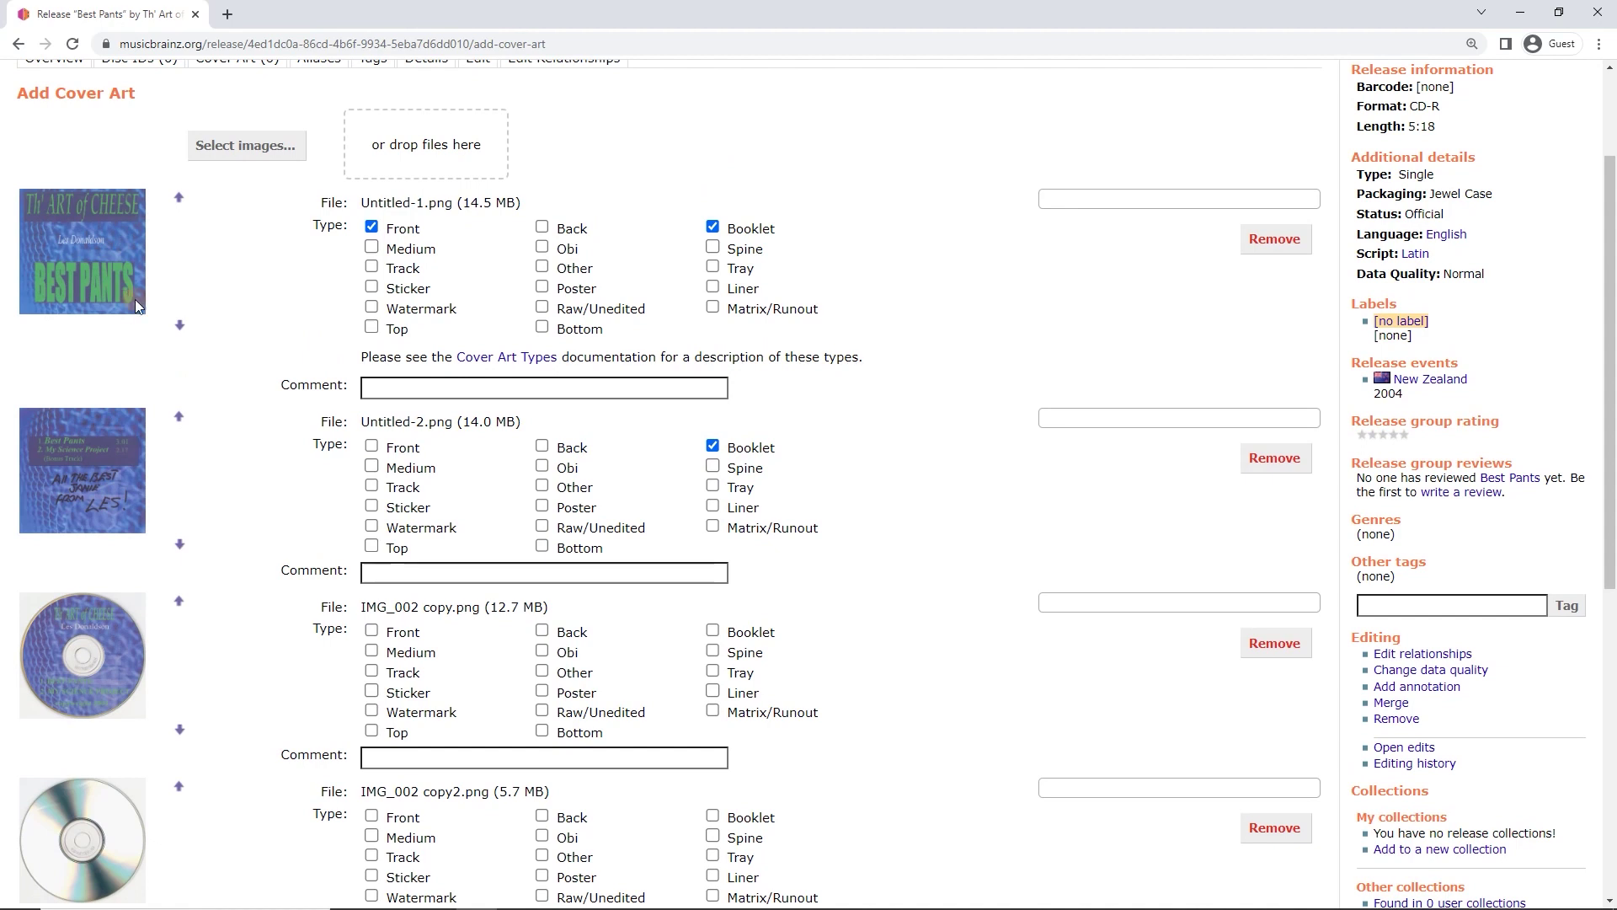
scroll(101, 411, "down", 4)
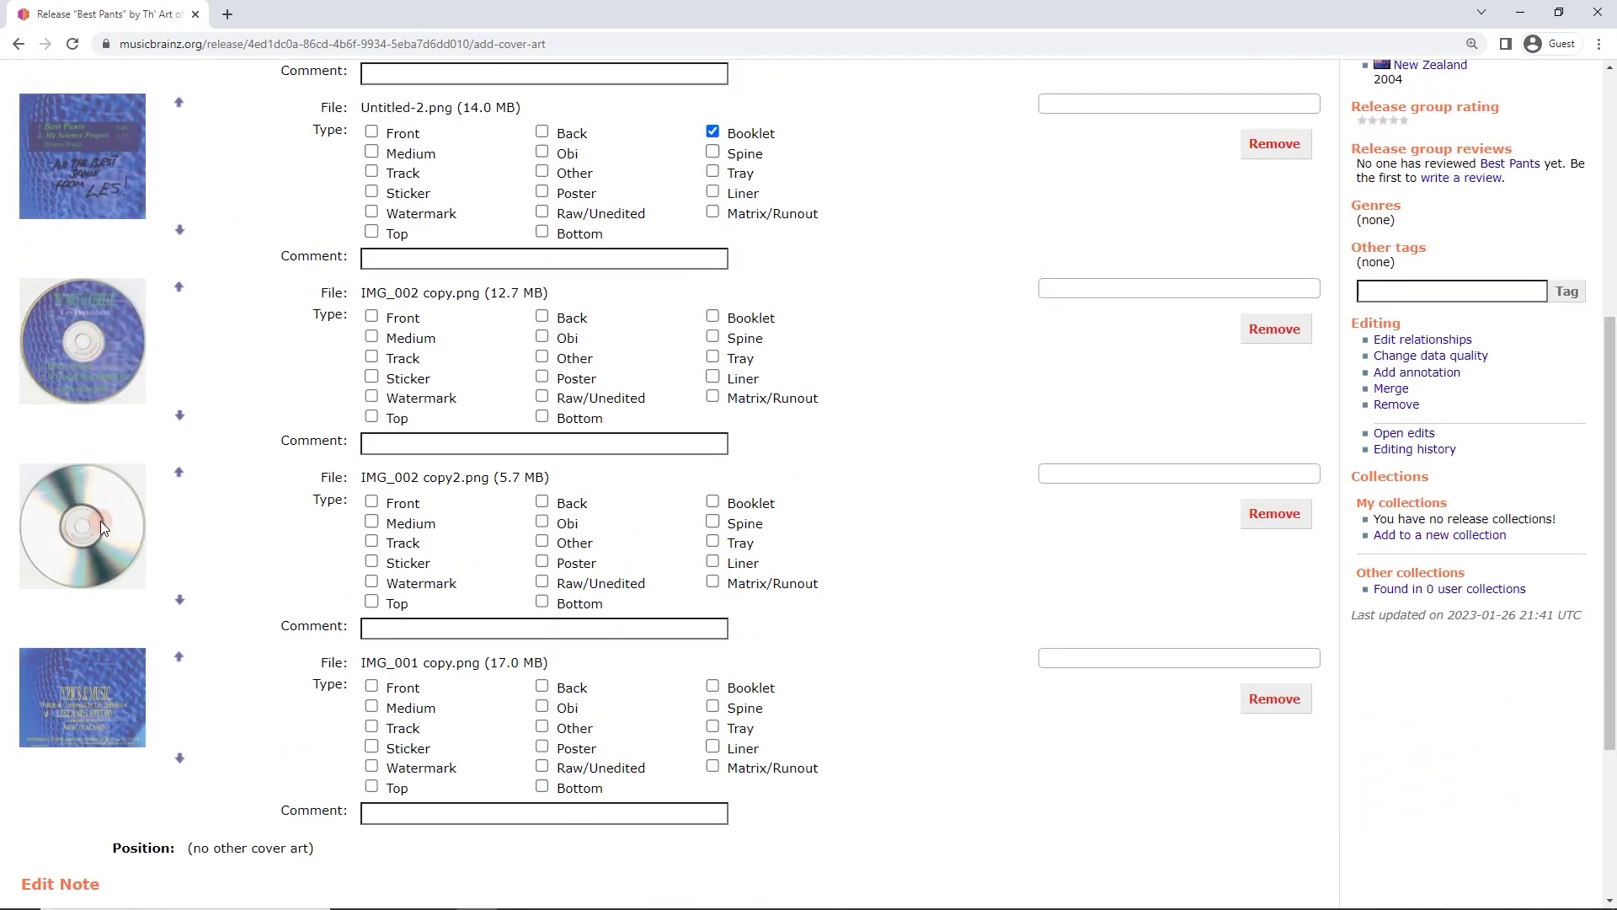
left_click(217, 652)
- Set types: IMG_002 copy.png Medium, IMG_002 copy2.png Matrix/Runout, IMG_001 copy.png Back
scroll(253, 549, "up", 3)
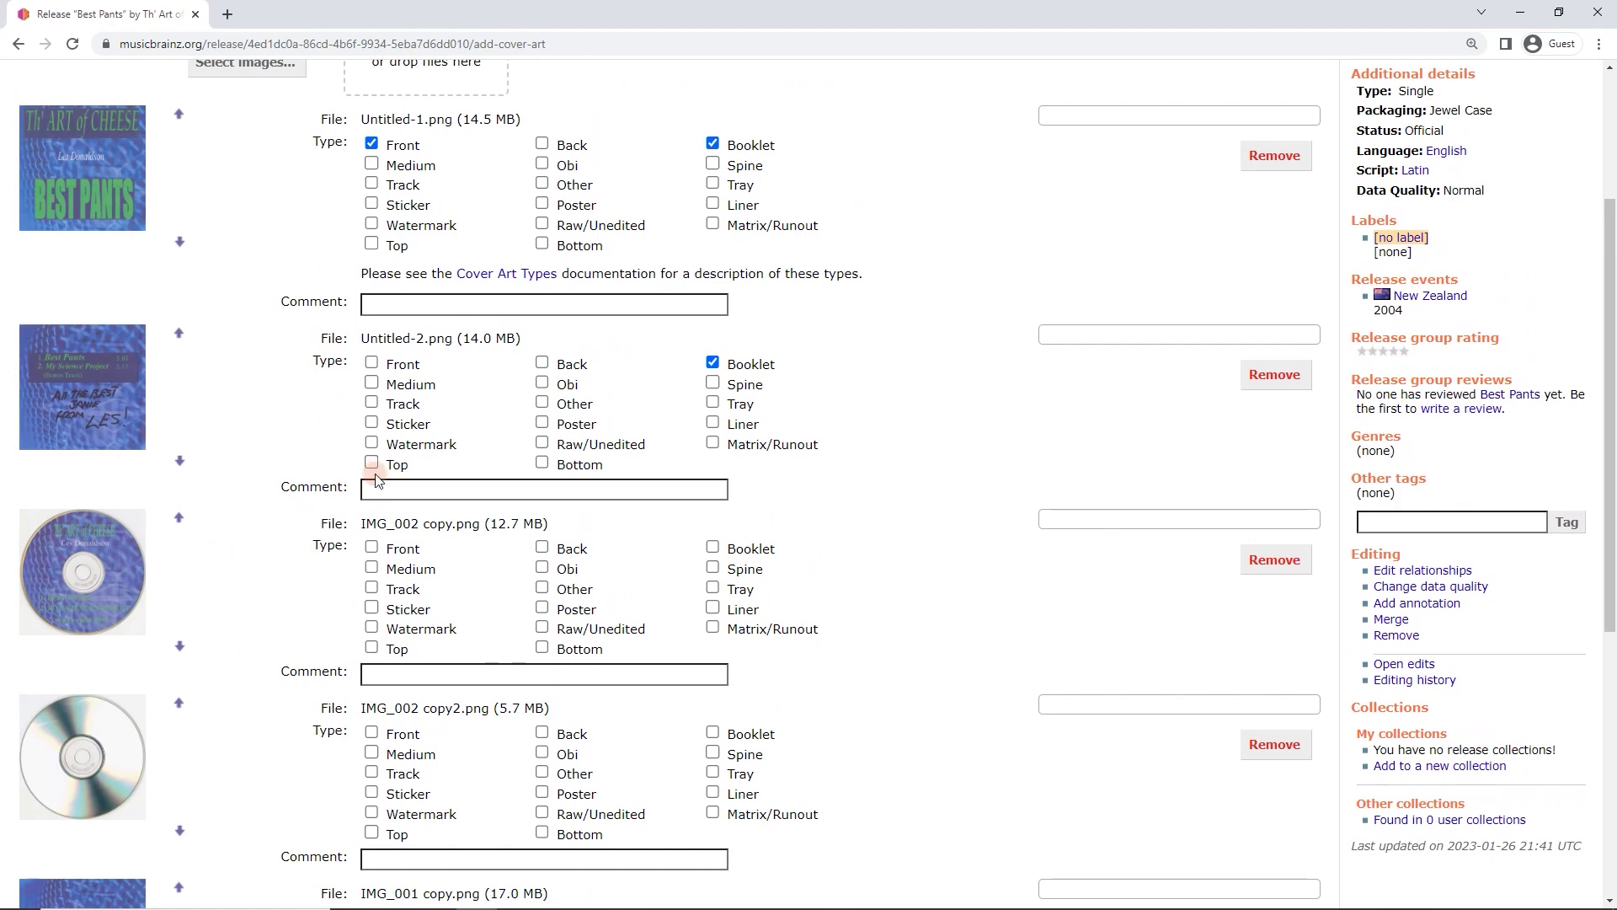
left_click(399, 575)
scroll(294, 560, "down", 2)
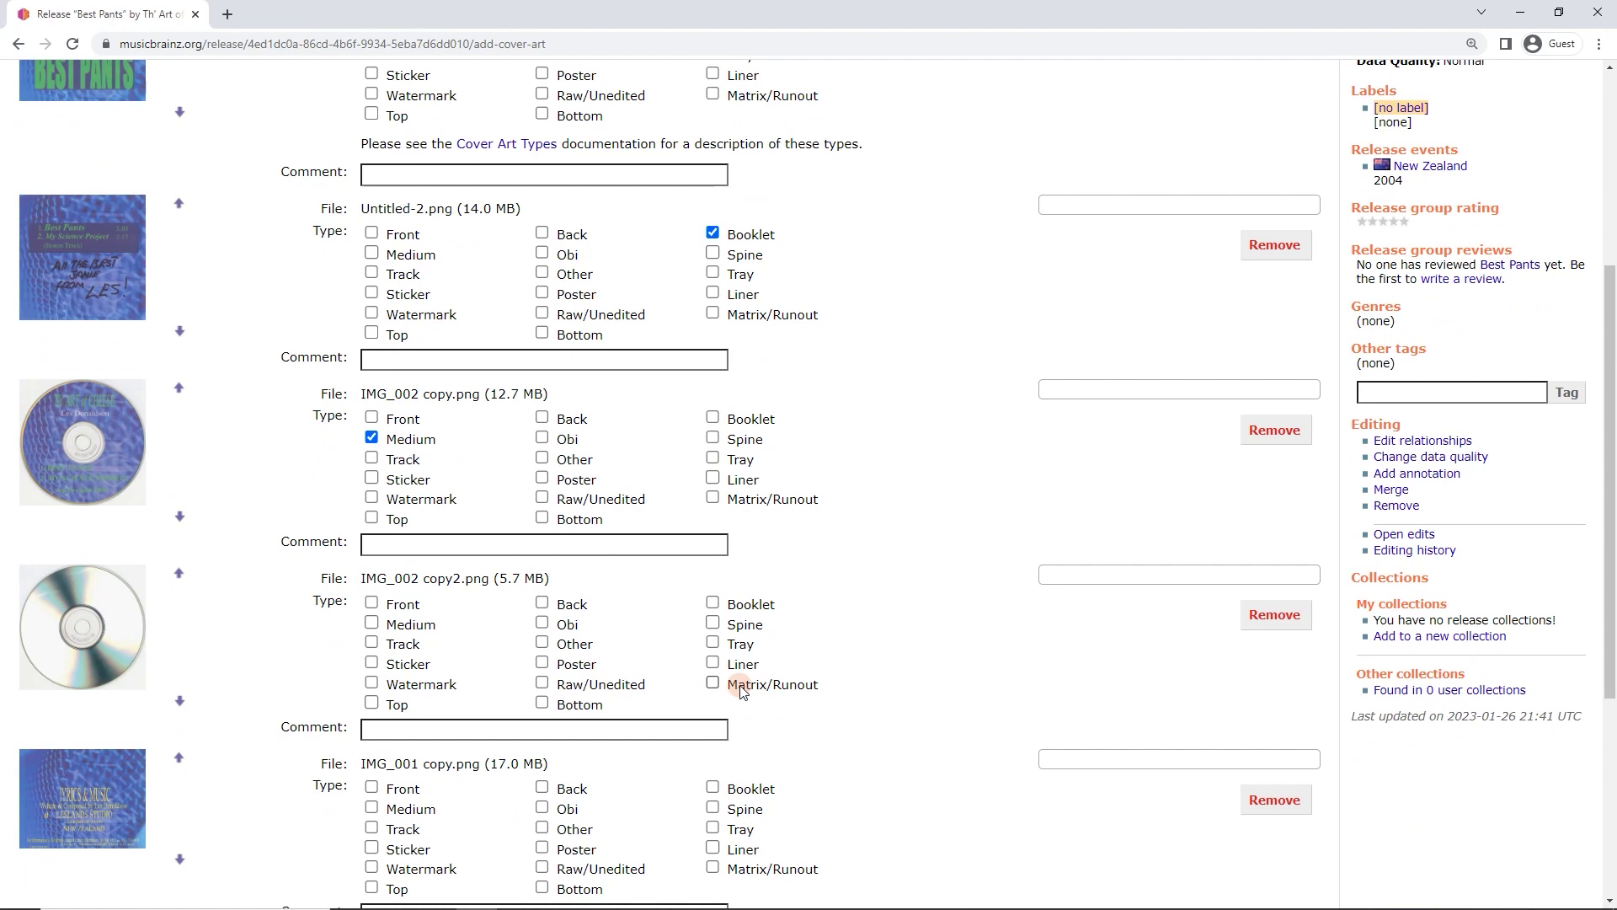
left_click(741, 688)
scroll(282, 628, "down", 1)
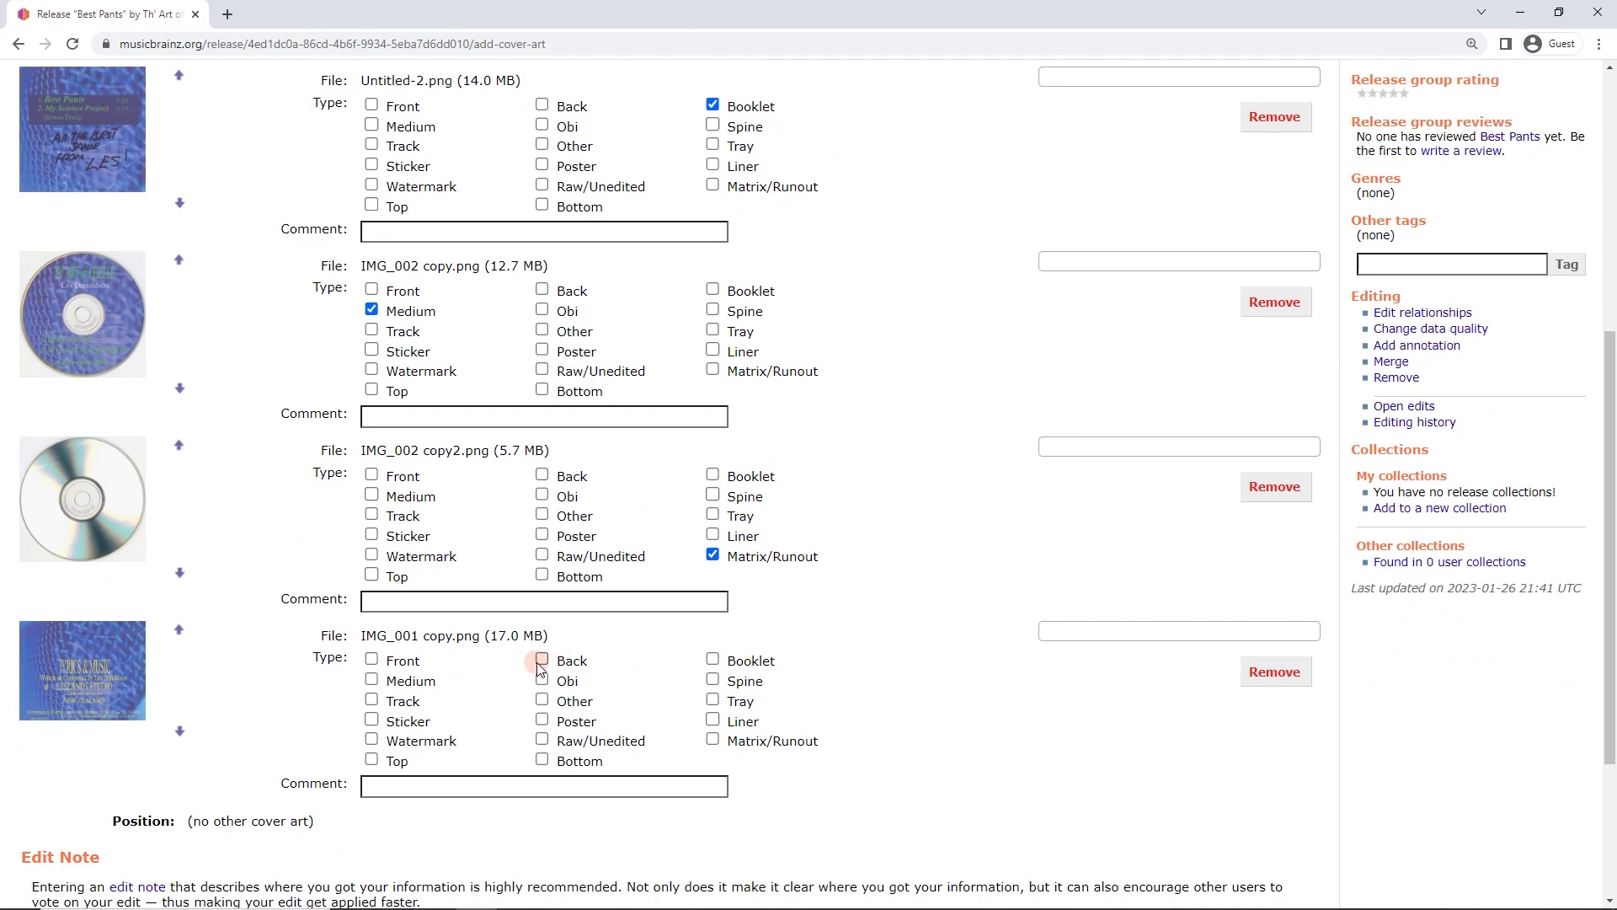
left_click(543, 664)
left_click(1558, 12)
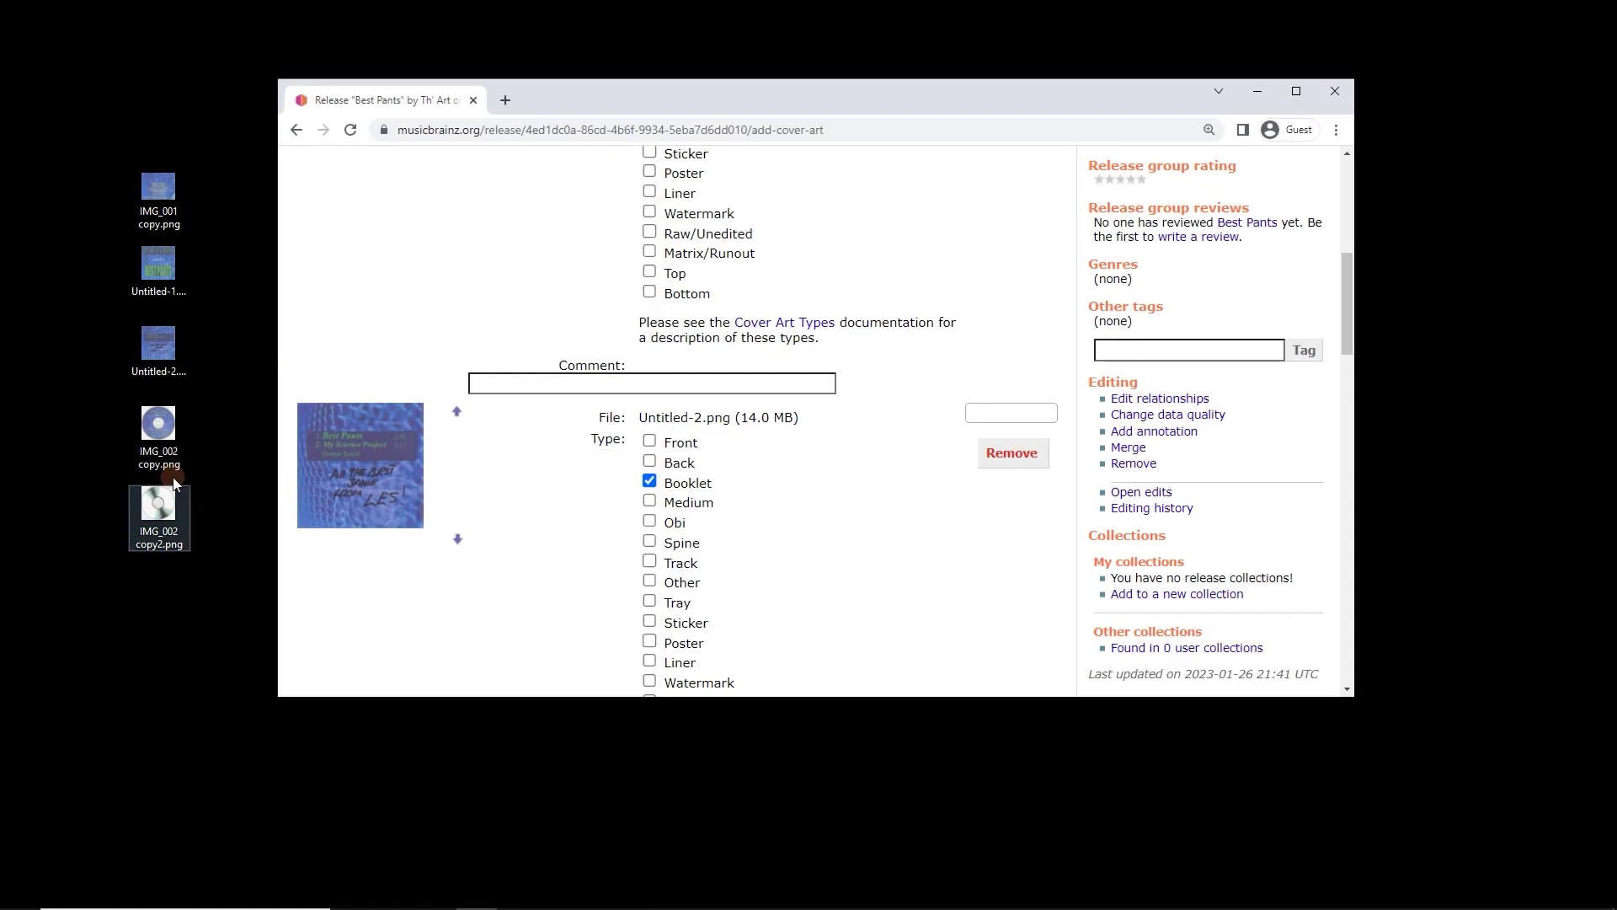
left_click(159, 194)
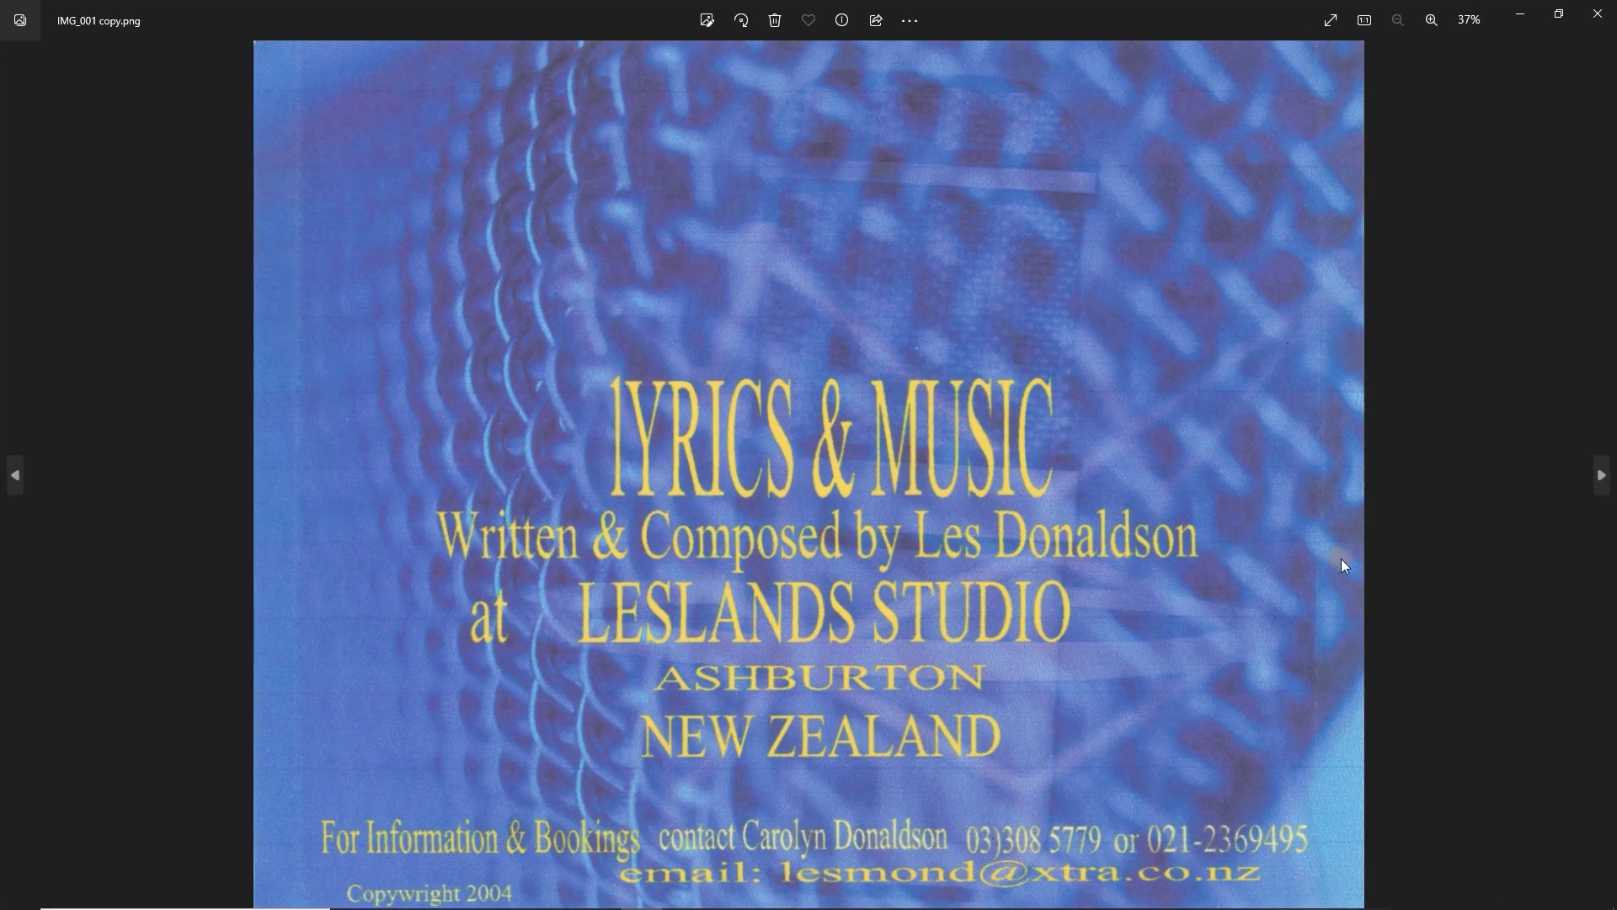
left_click(1597, 14)
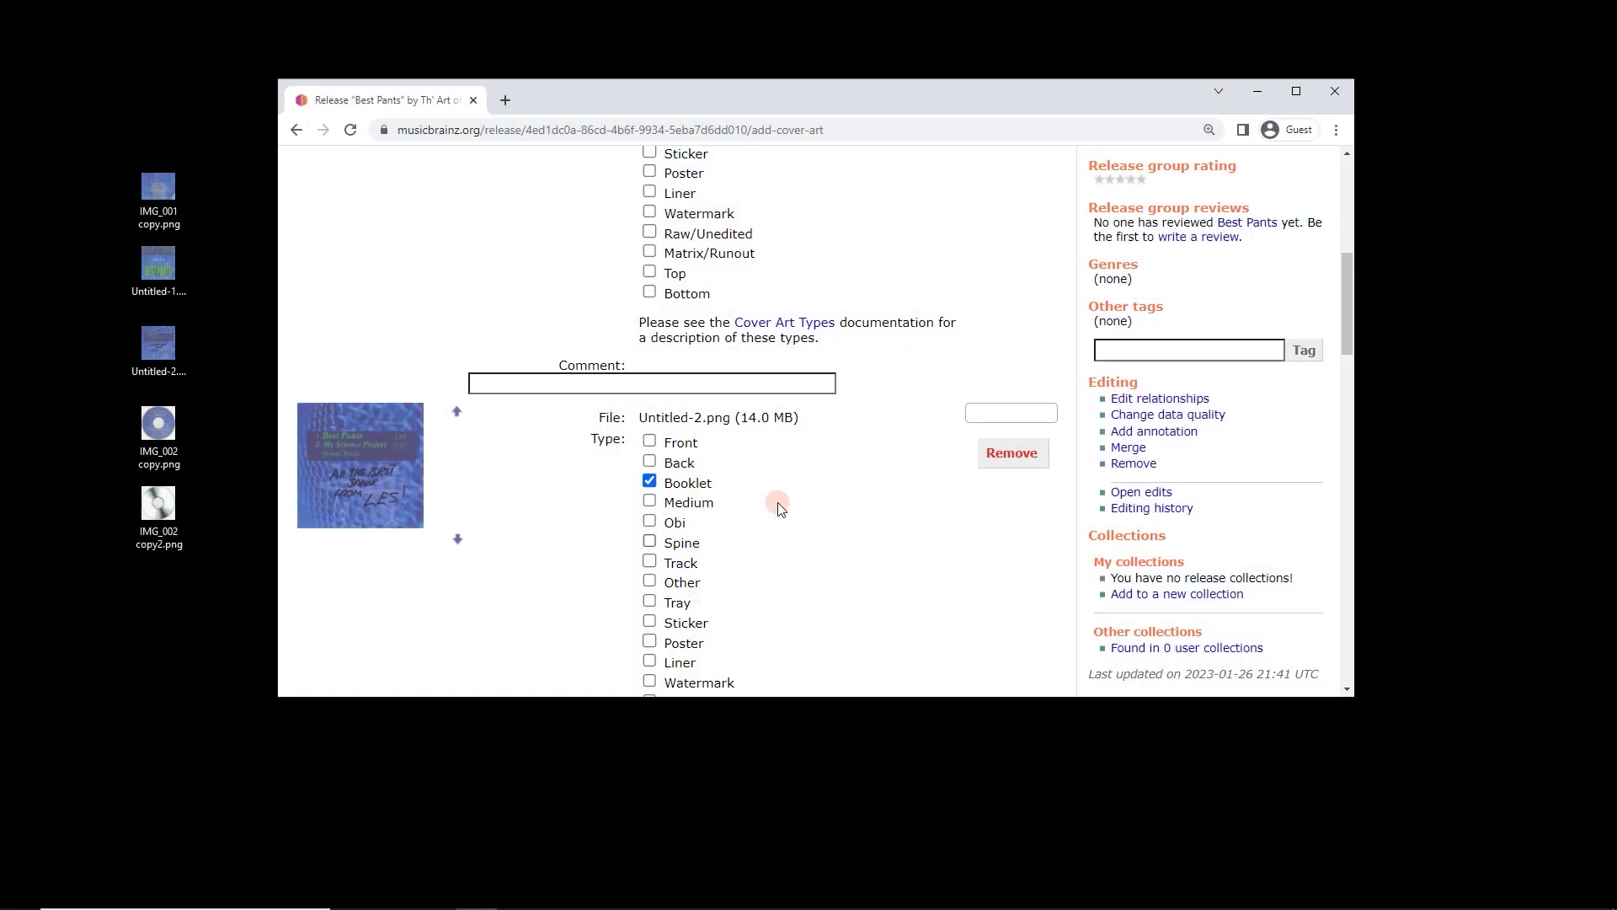
- Give IMG_001 copy.png the Spine type alongside Back
left_click(1297, 97)
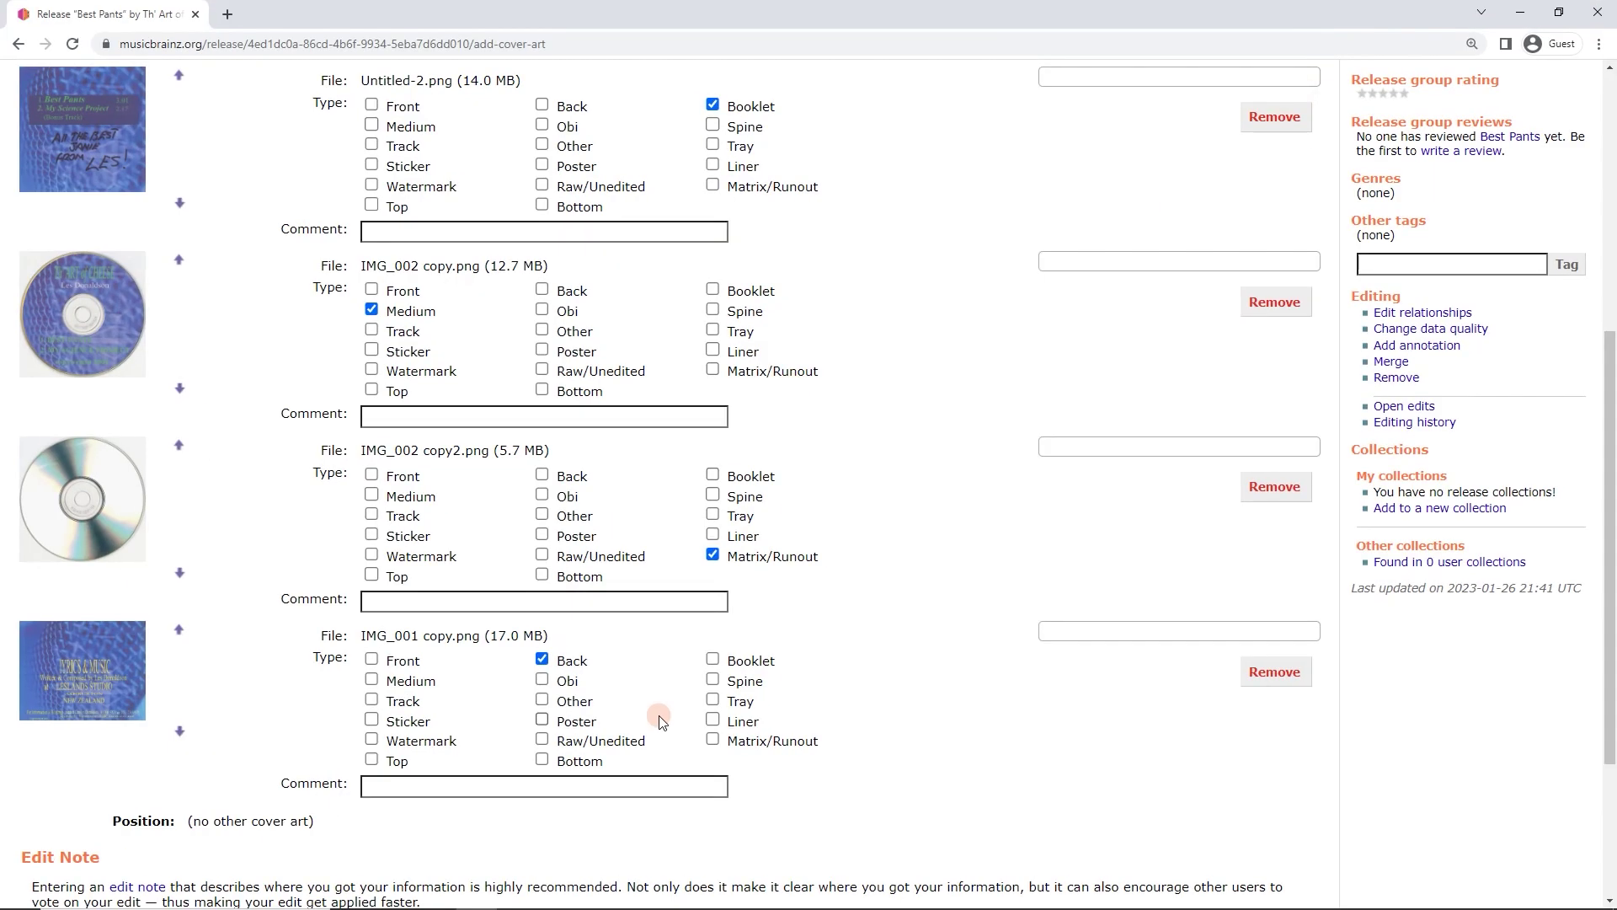
left_click(712, 679)
scroll(859, 619, "down", 2)
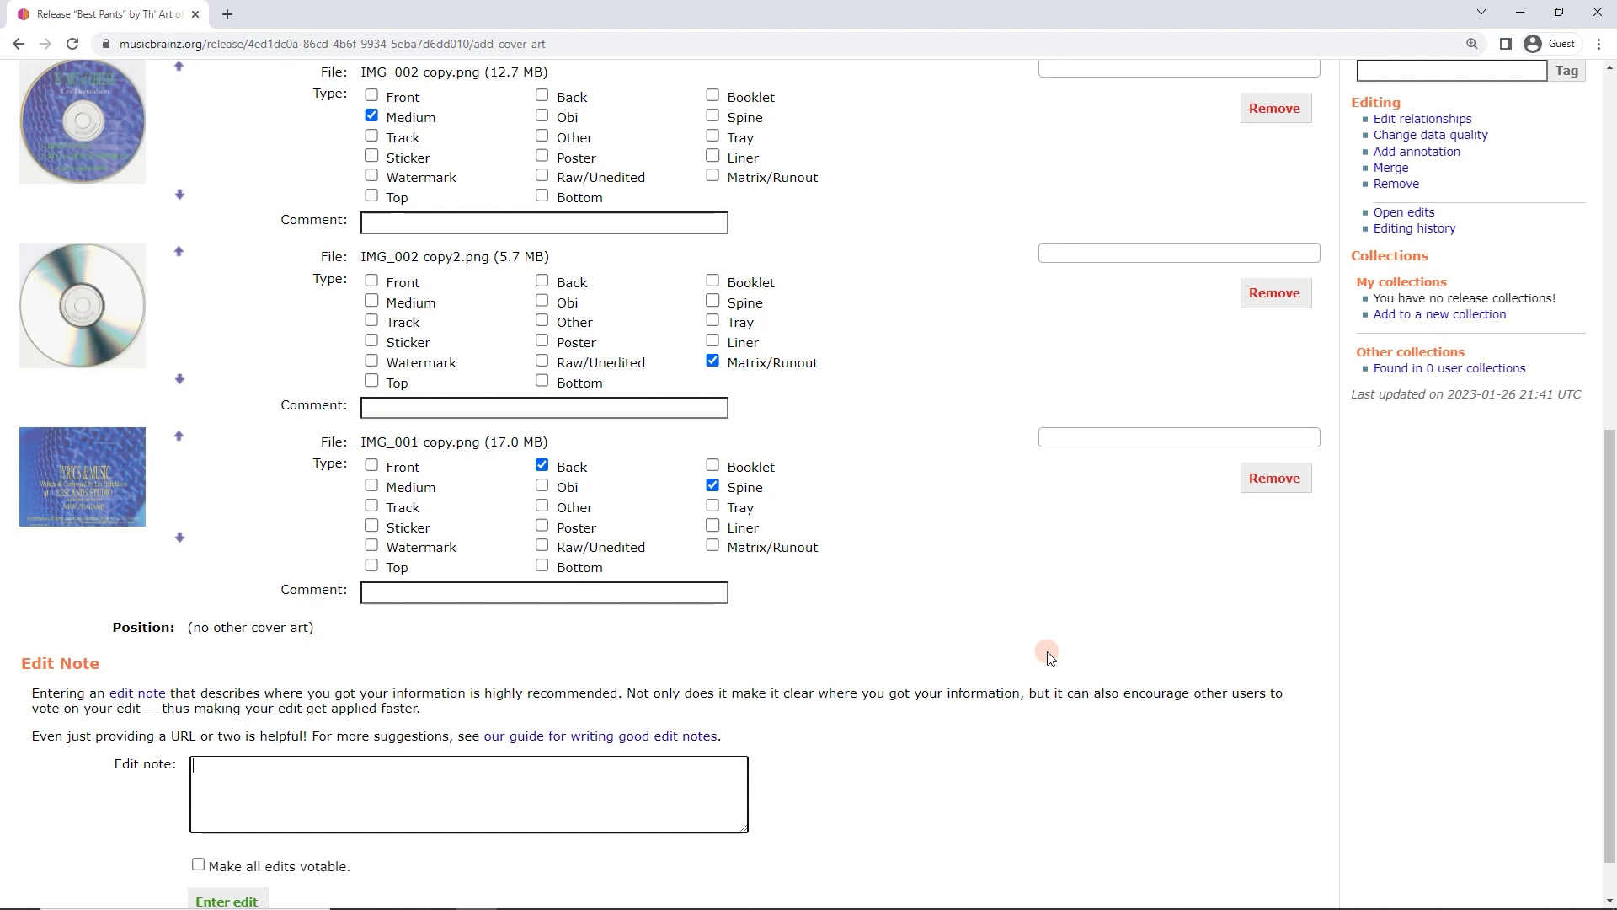
- Write 'my scans' as the edit note
type("my scans")
key("ctrl+a")
type("google image d")
key("BackSpace")
type("search")
key("ctrl+a")
type("my scans")
- Submit the cover art edit with Enter edit
scroll(830, 496, "up", 5)
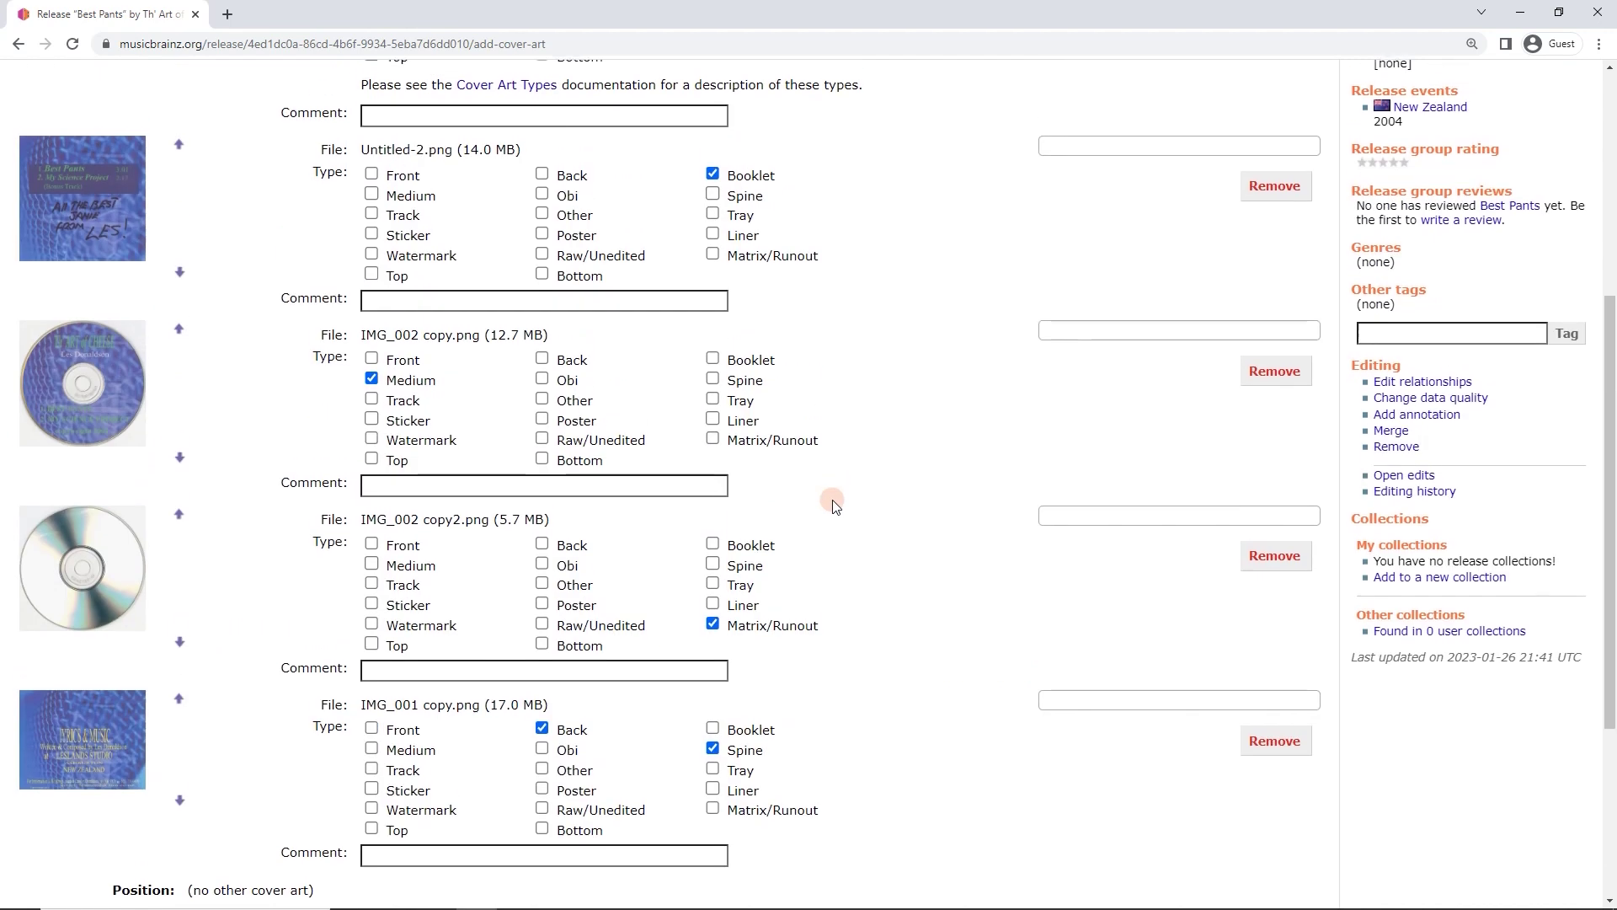
scroll(833, 503, "up", 2)
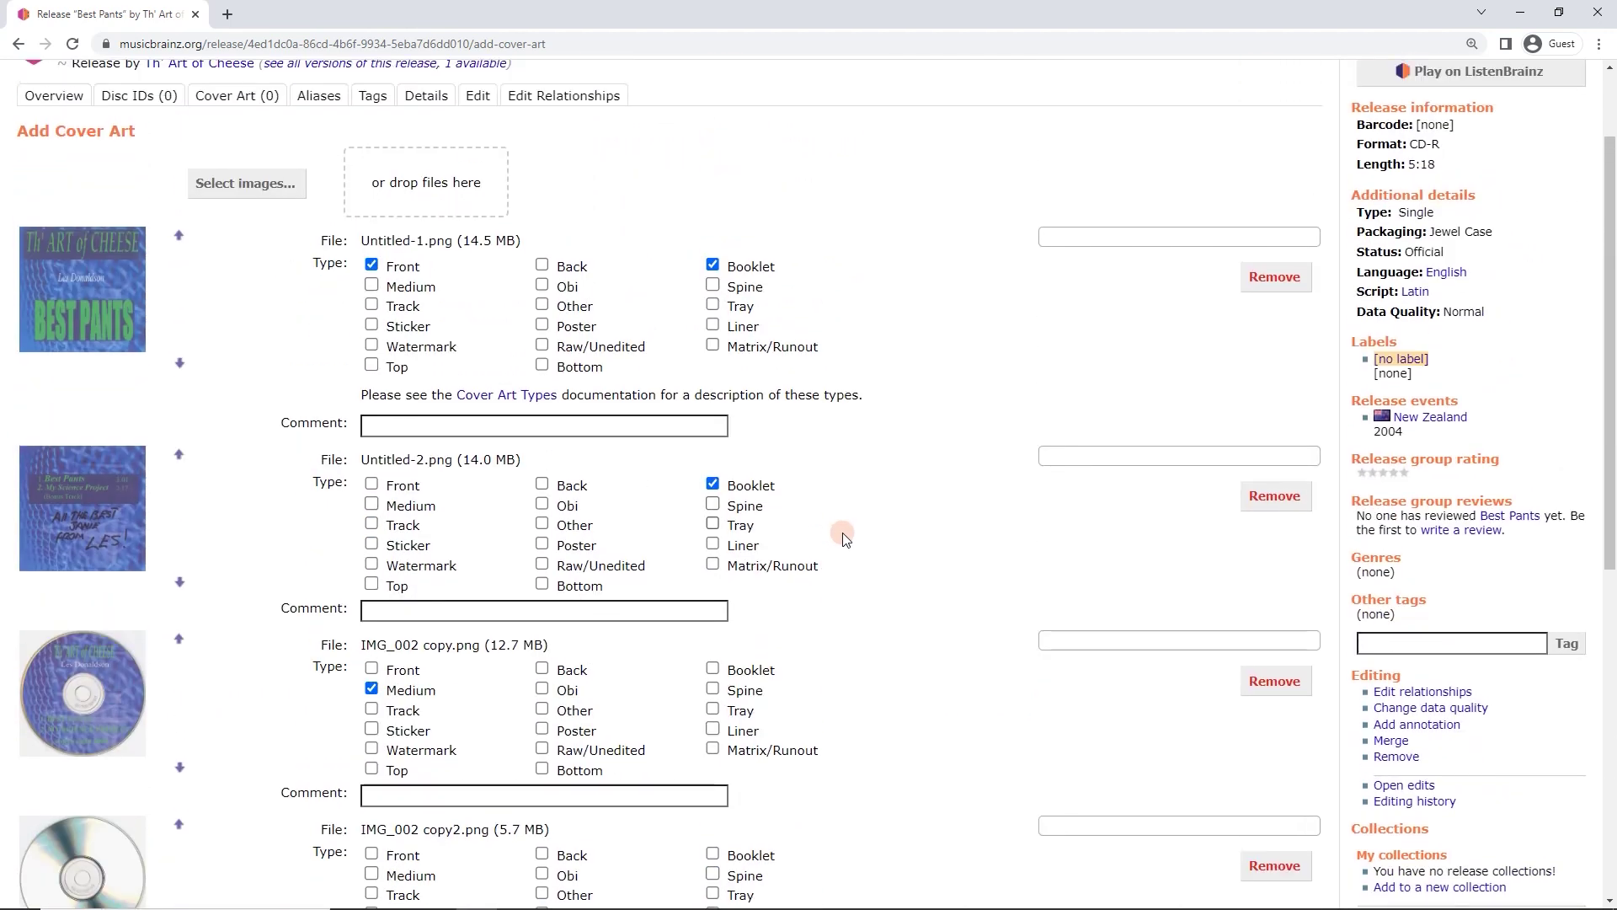
scroll(800, 665, "down", 6)
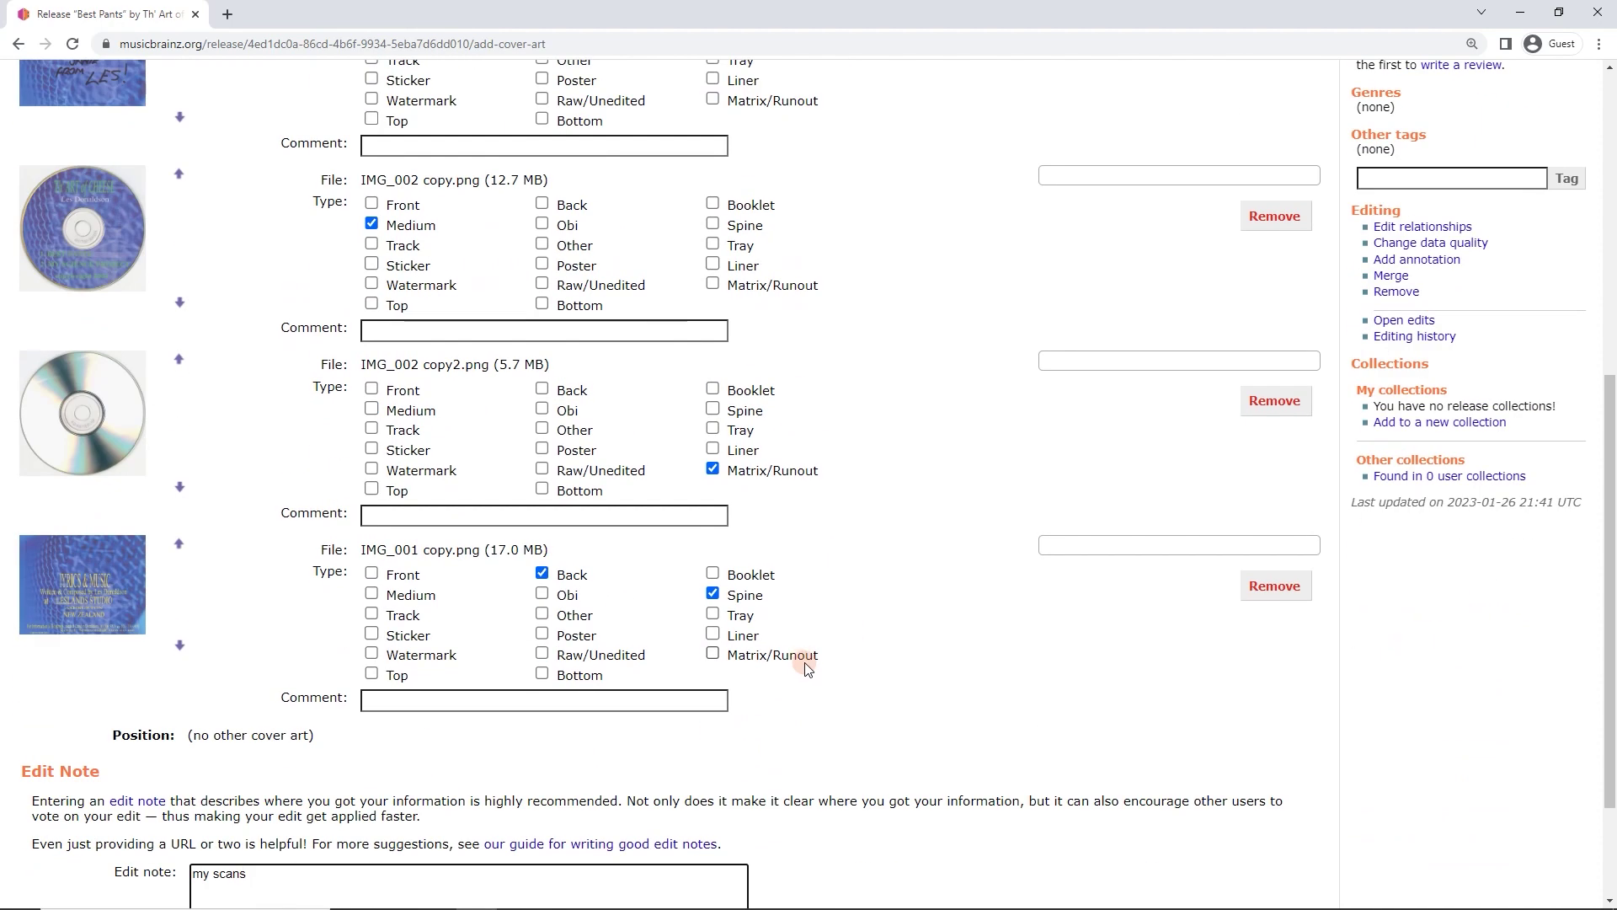
scroll(801, 678, "down", 2)
left_click(228, 841)
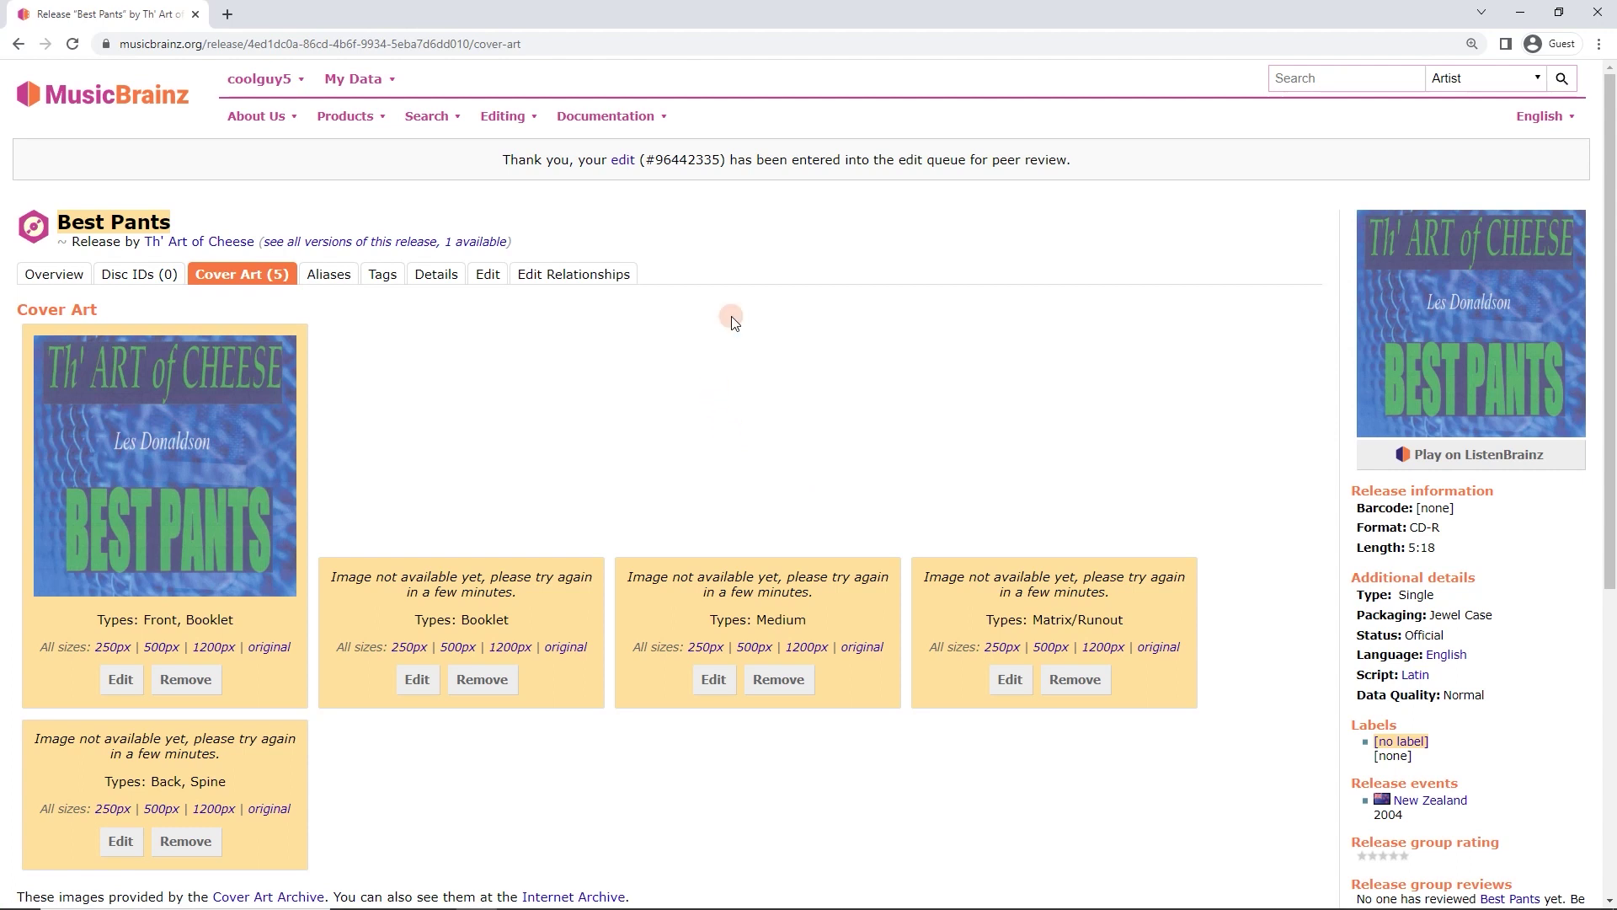
- Reload the Best Pants Cover Art page to see which images have finished processing
right_click(729, 271)
left_click(762, 322)
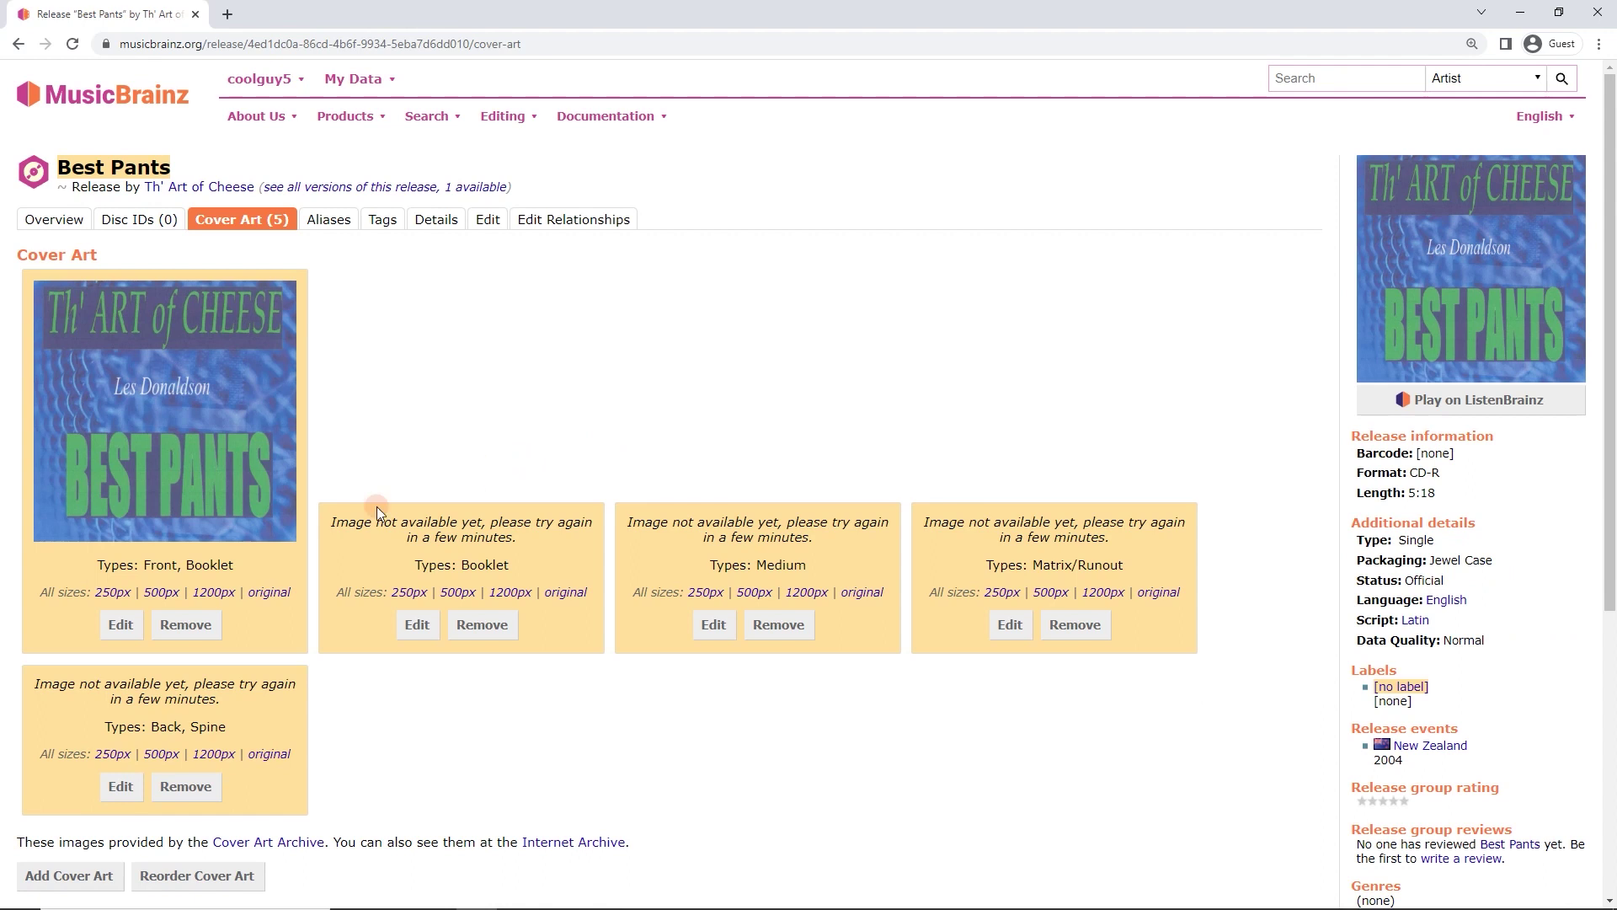
left_click_drag(96, 589, 296, 596)
left_click(308, 599)
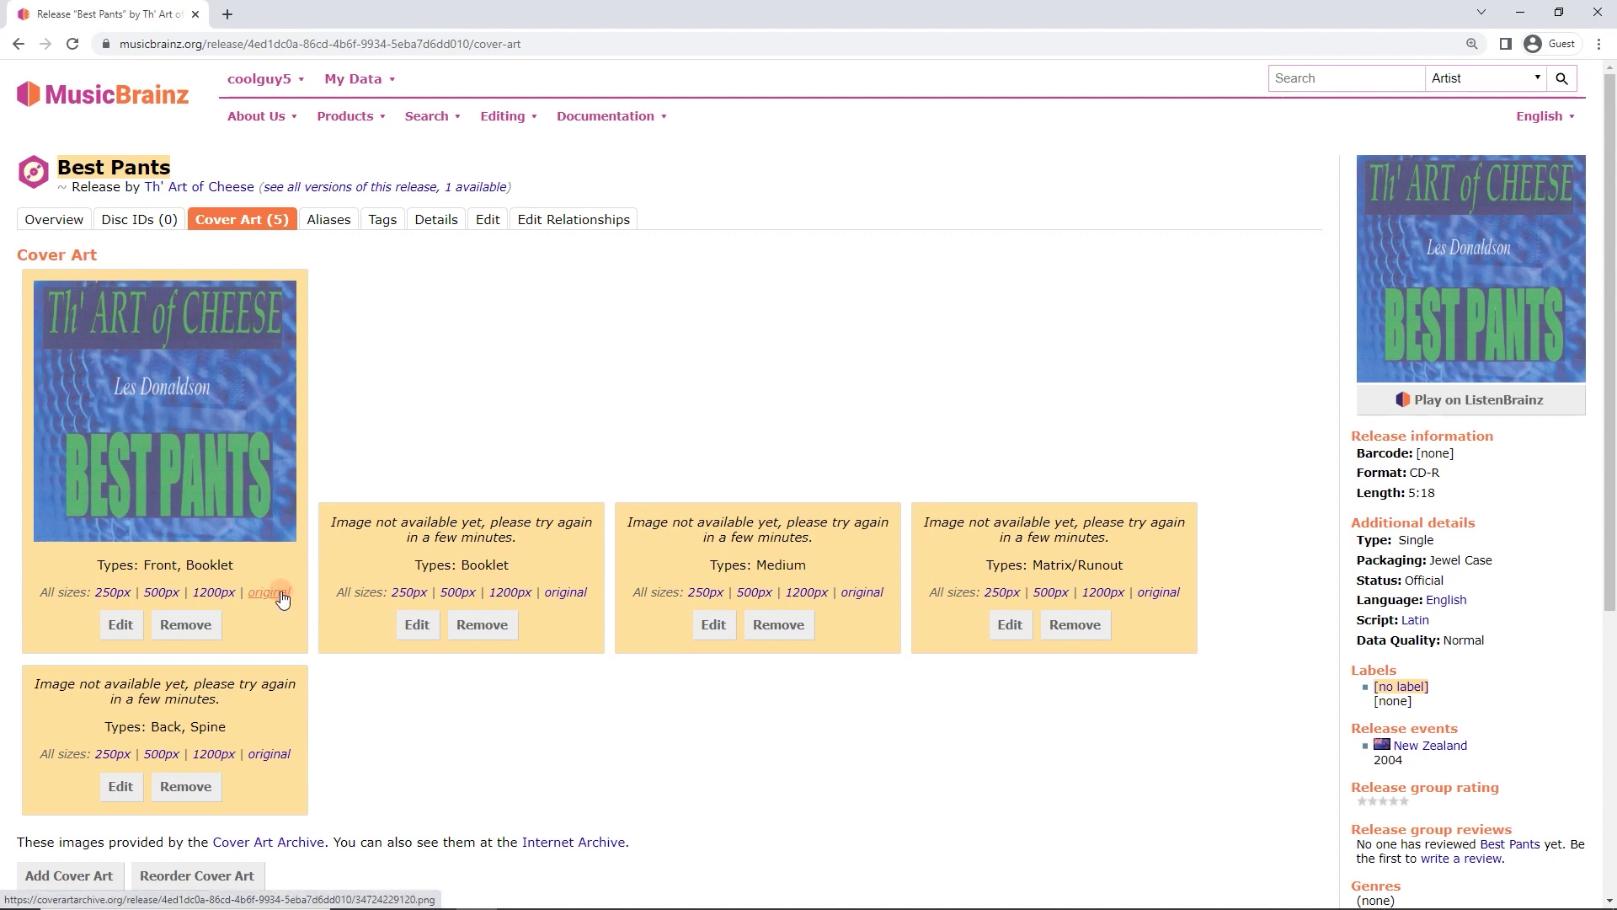
left_click(221, 593)
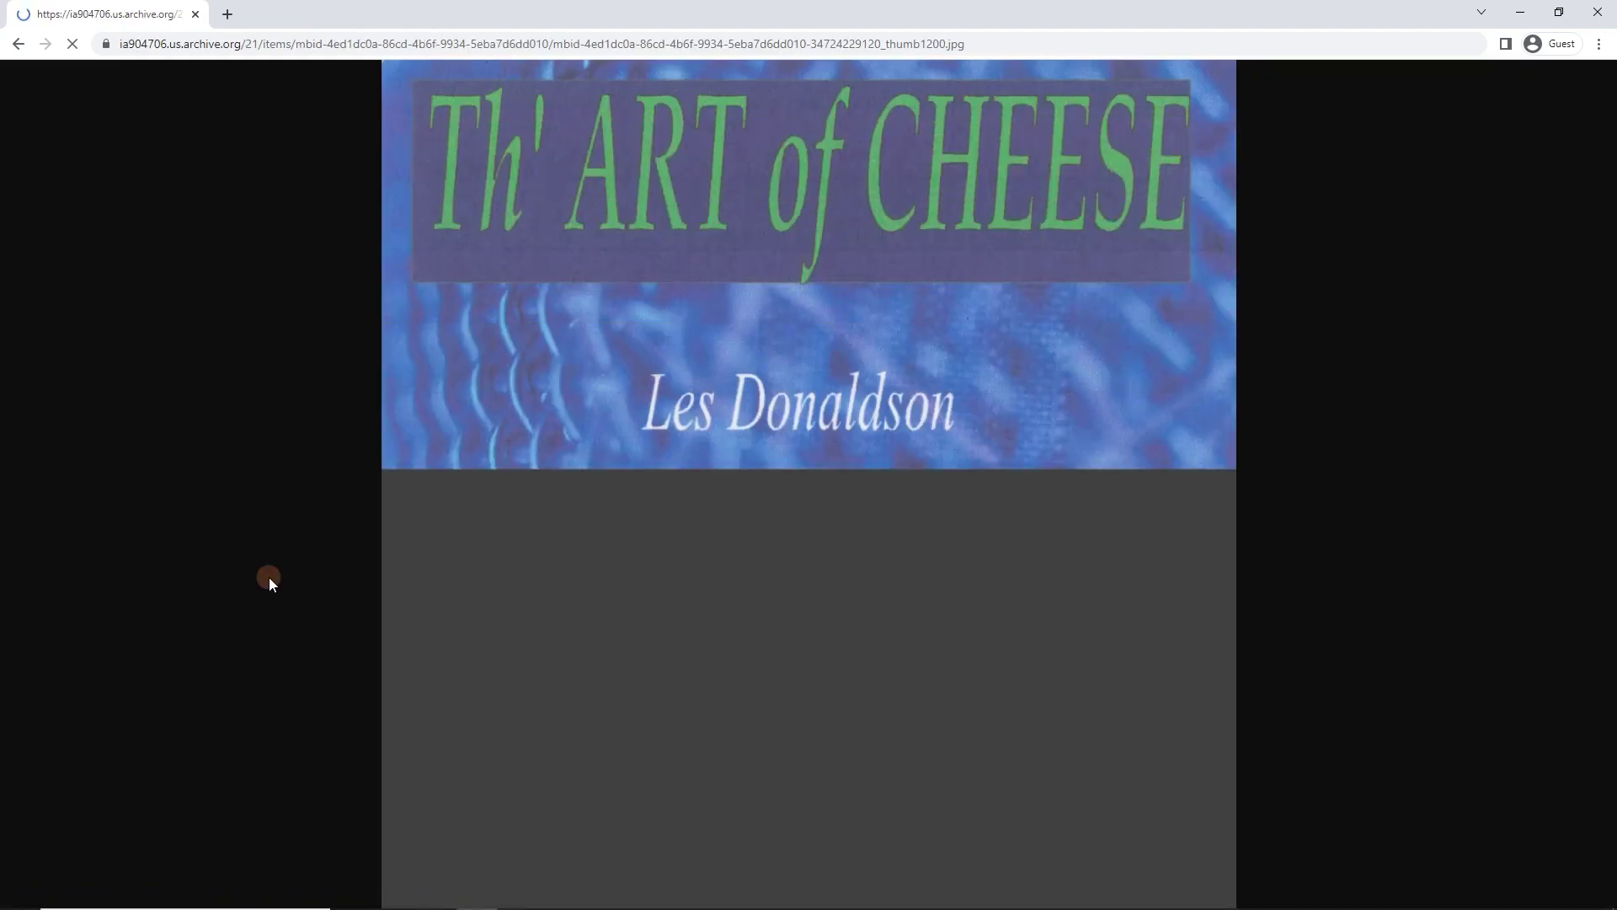
left_click(17, 44)
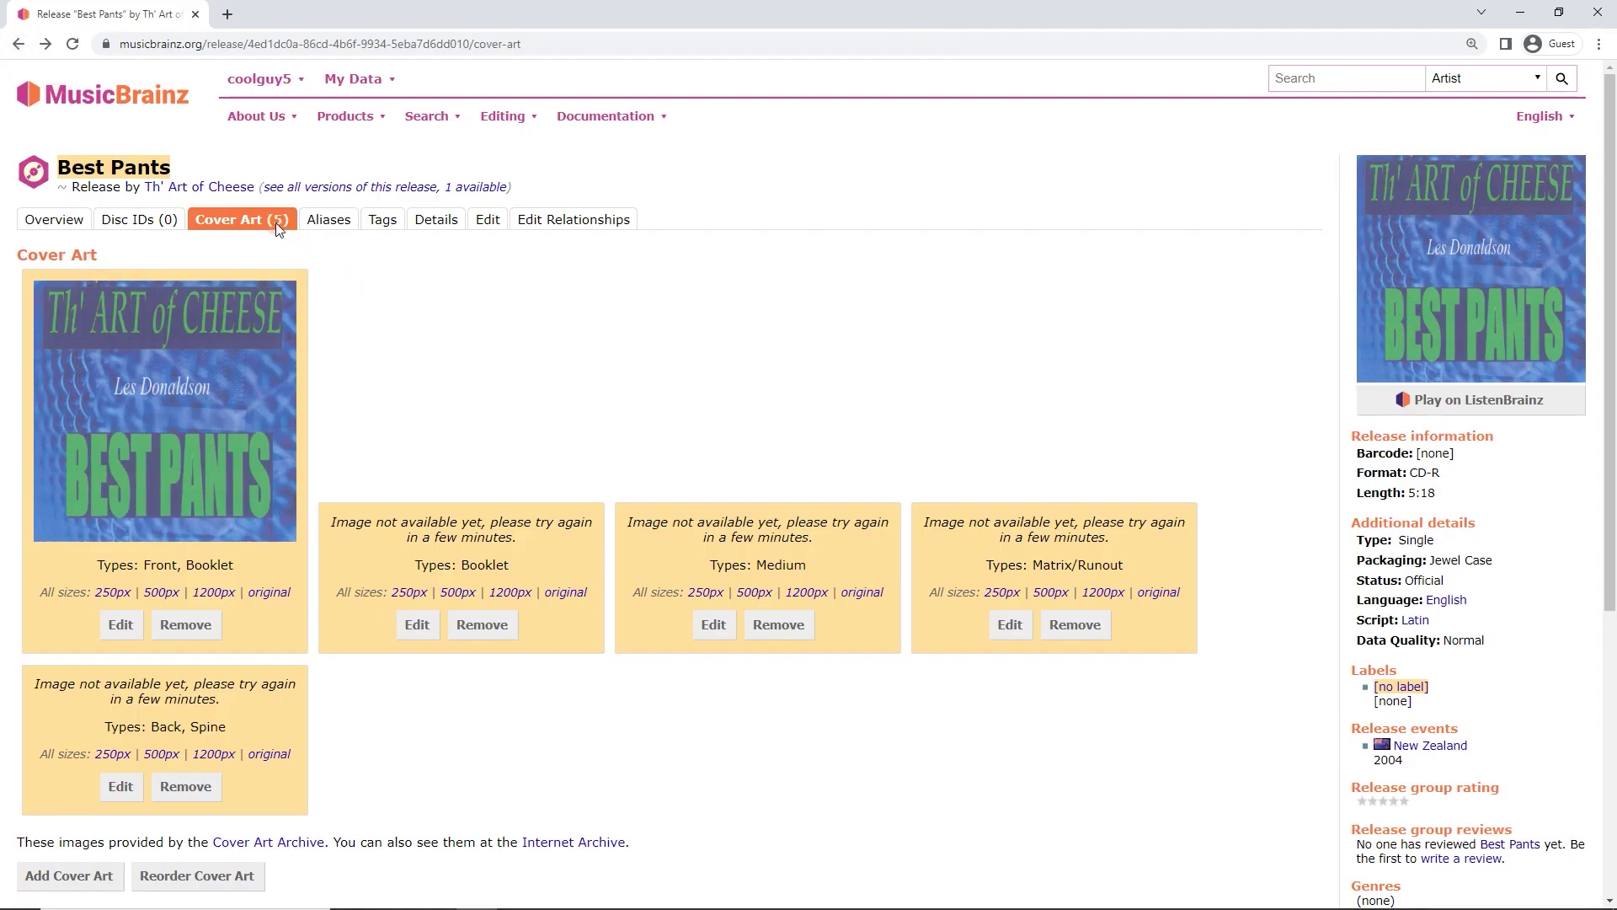
- Open the Best Pants release overview from the release title
left_click(149, 174)
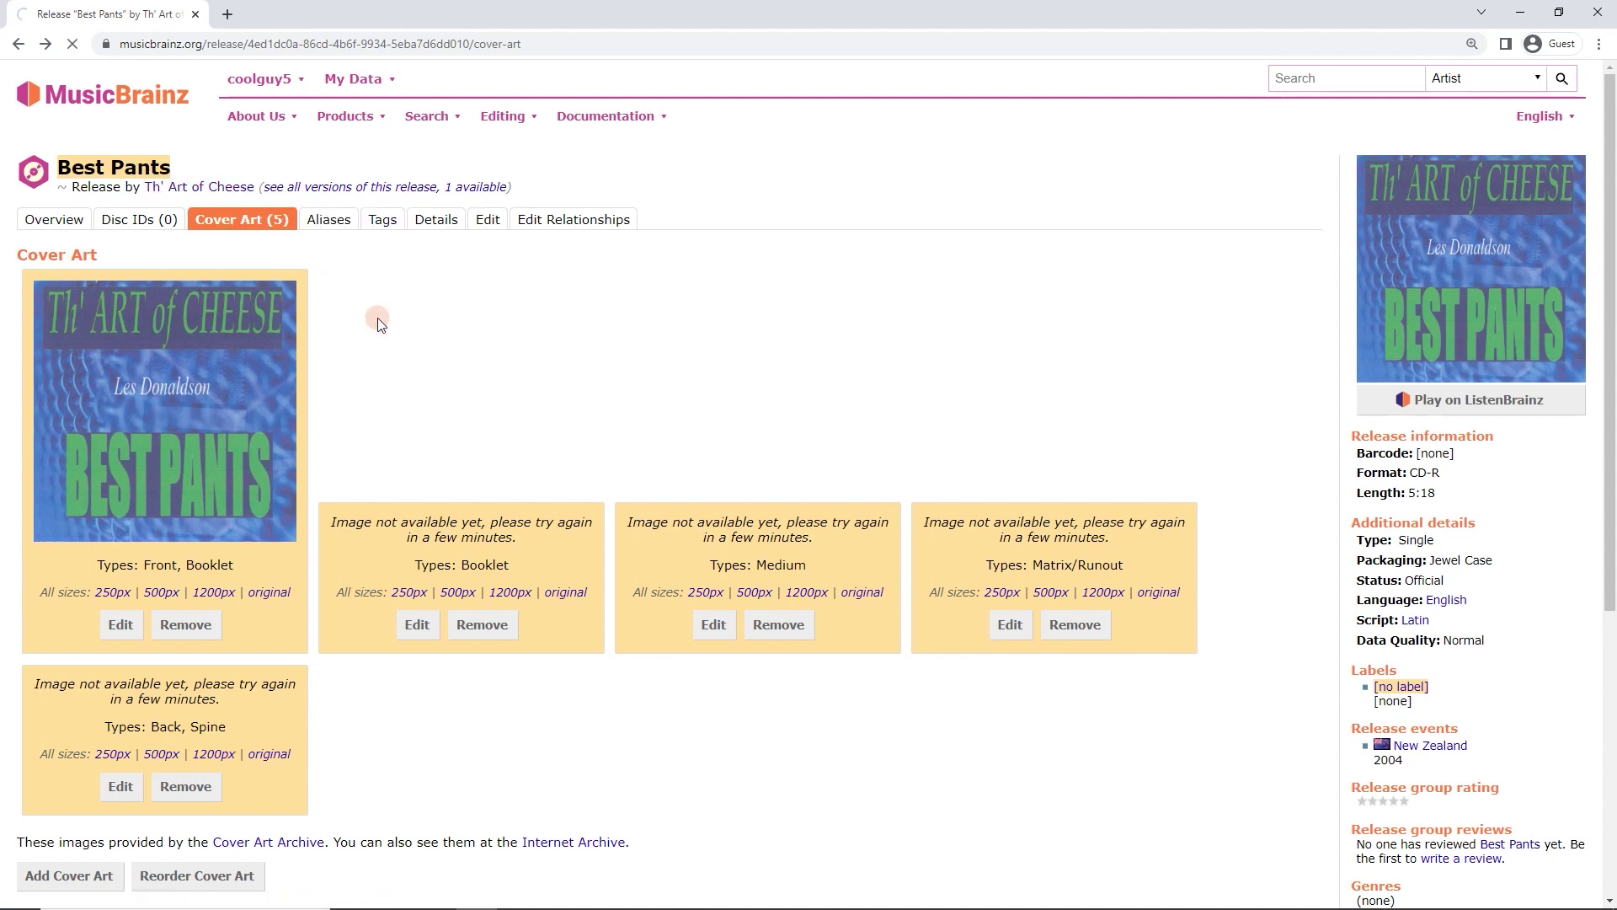